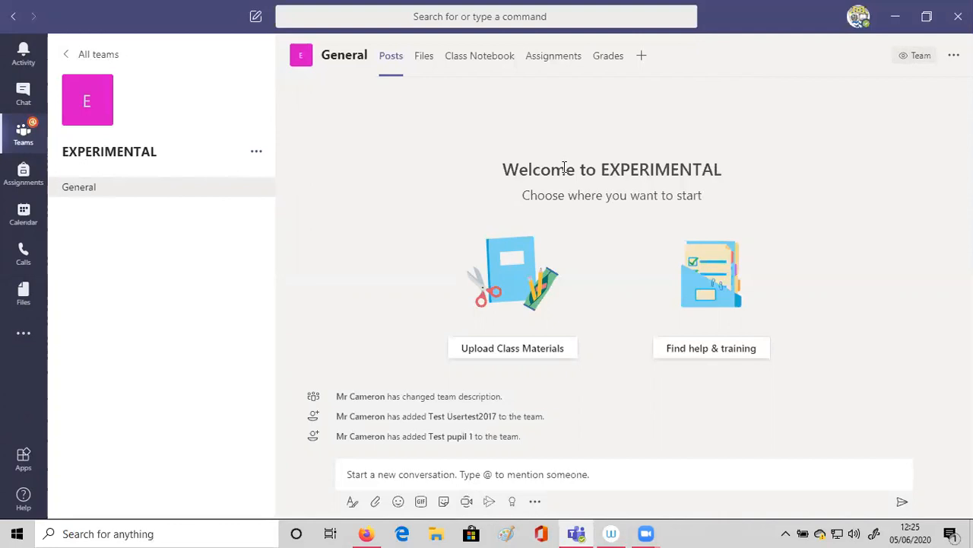
Open the team's Class Notebook and expand the Test Usertest2017 student's group of sections
click(487, 69)
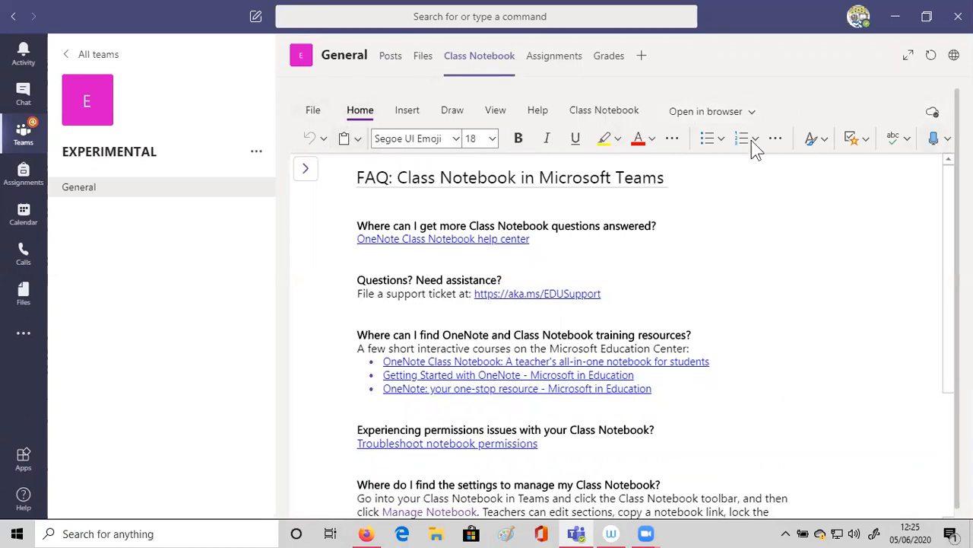
click(410, 111)
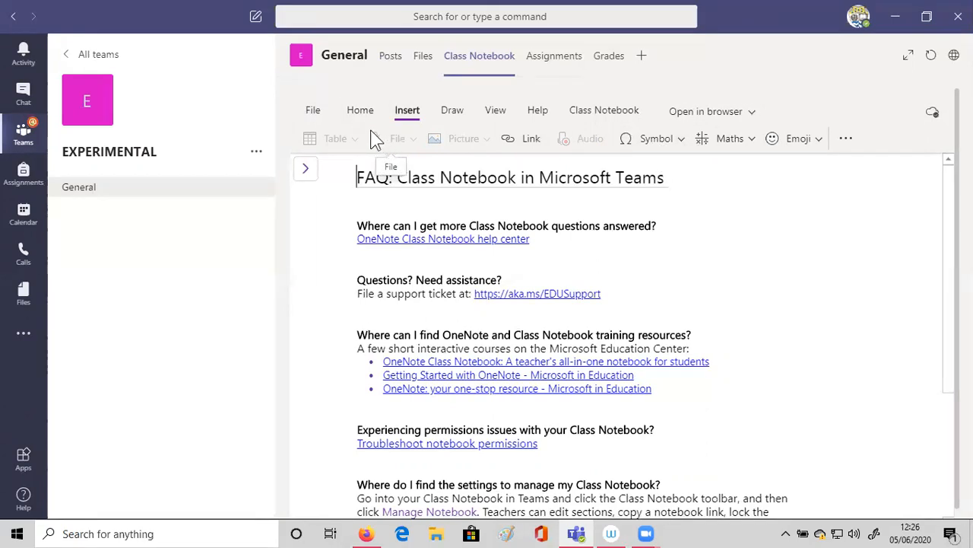
click(307, 181)
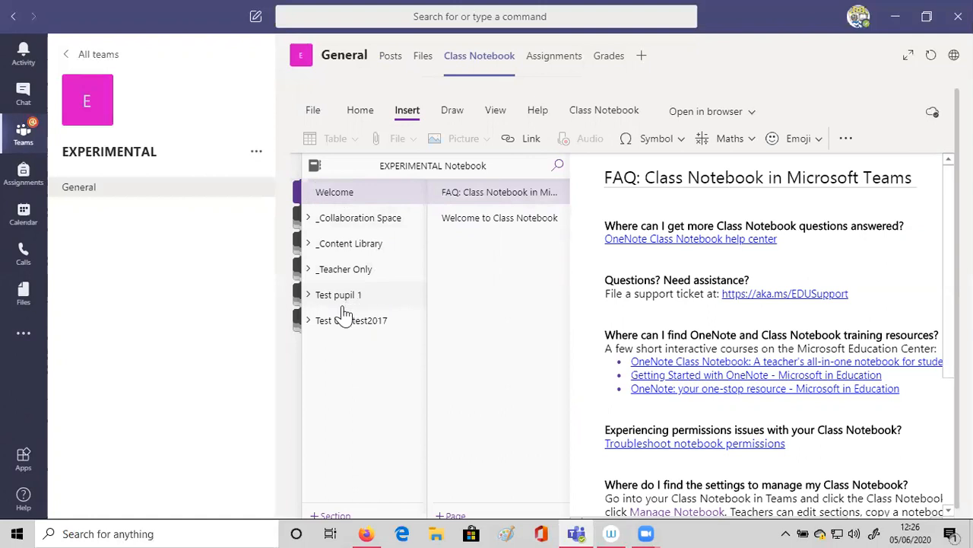
click(310, 323)
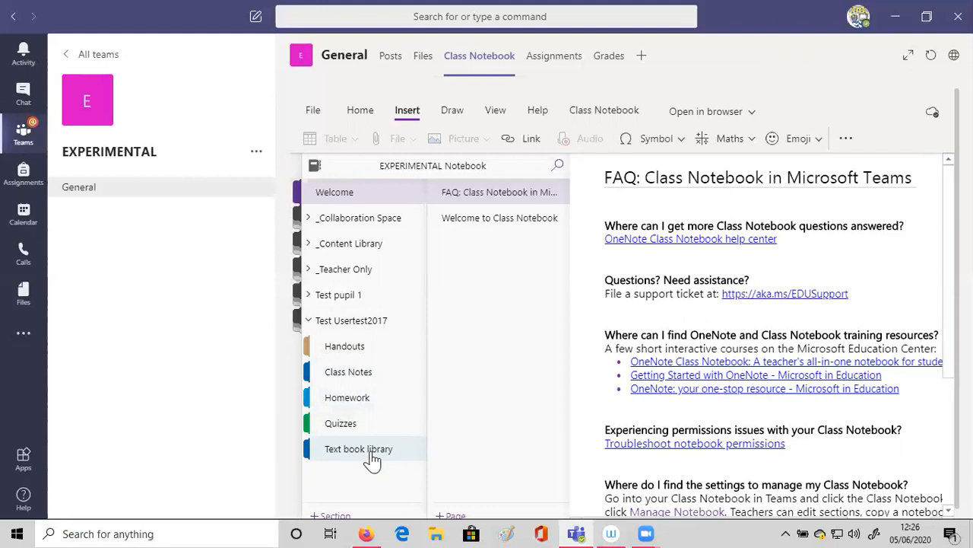
View the Worksheets or info page in Handouts and open the Metal Ores notes page in Class Notes
click(361, 354)
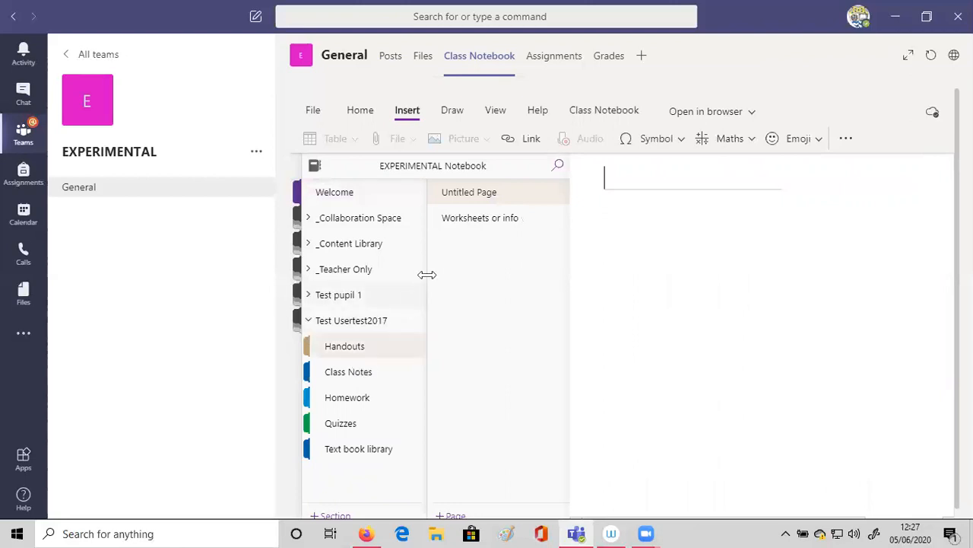
click(518, 225)
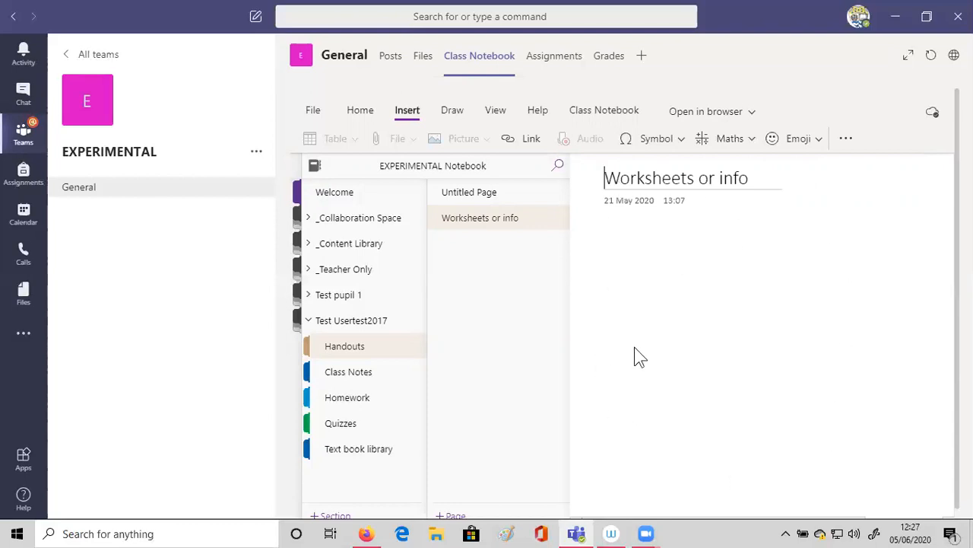
click(372, 372)
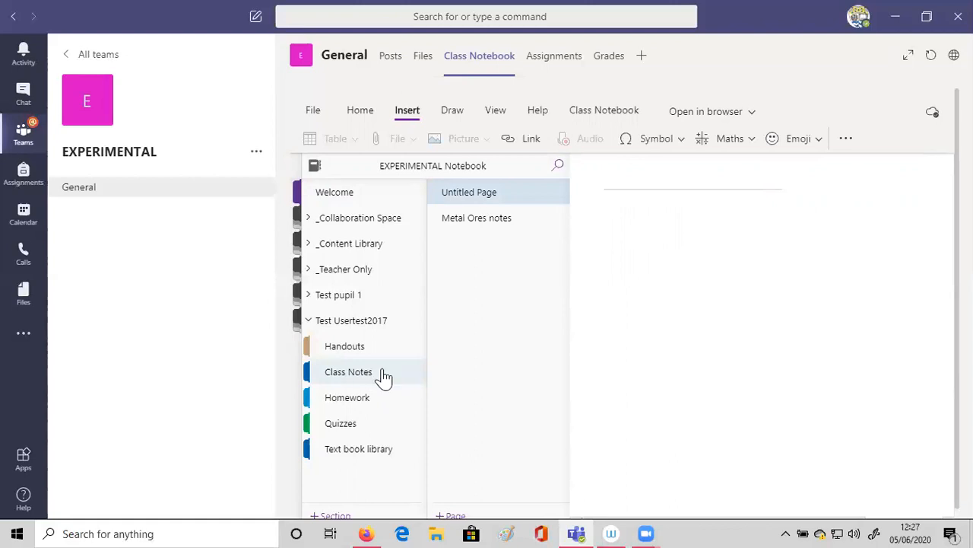
click(502, 222)
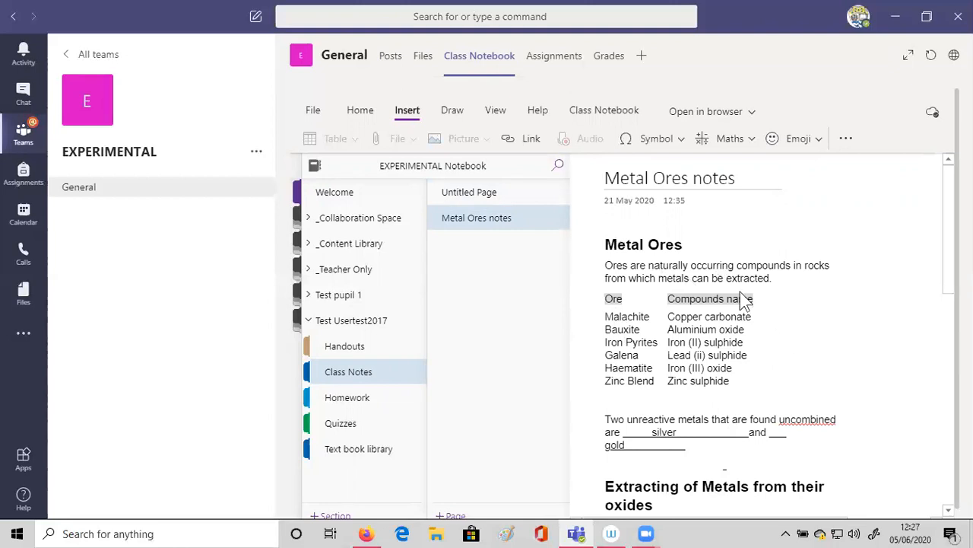
Read through the Metal Ores notes page down to the section on extraction using heat only
click(802, 333)
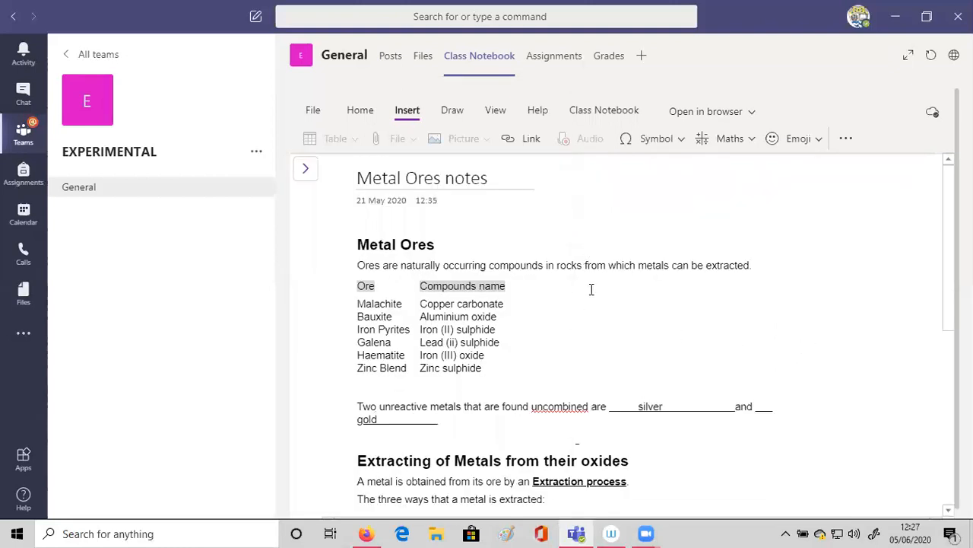
scroll(587, 284, down, 4)
scroll(585, 271, up, 3)
scroll(585, 270, up, 1)
click(302, 173)
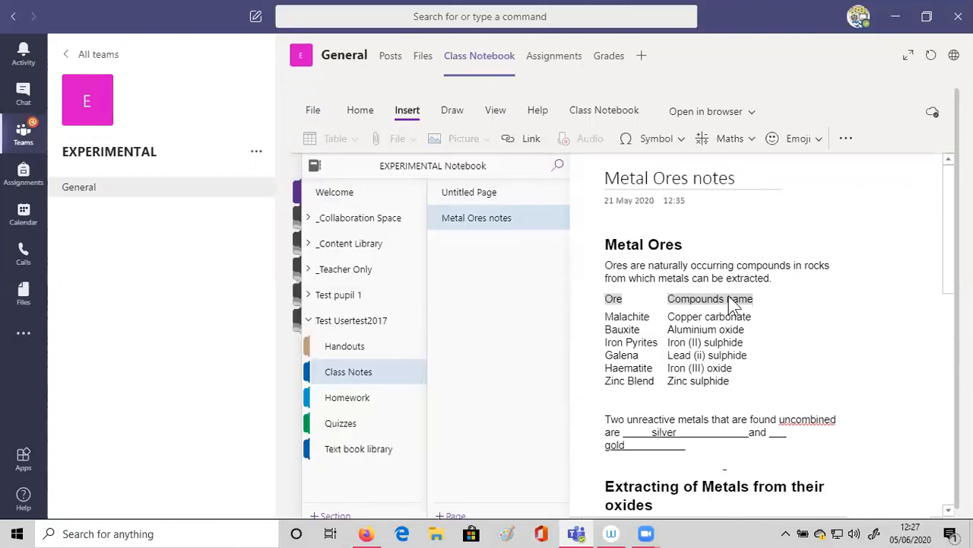
click(843, 235)
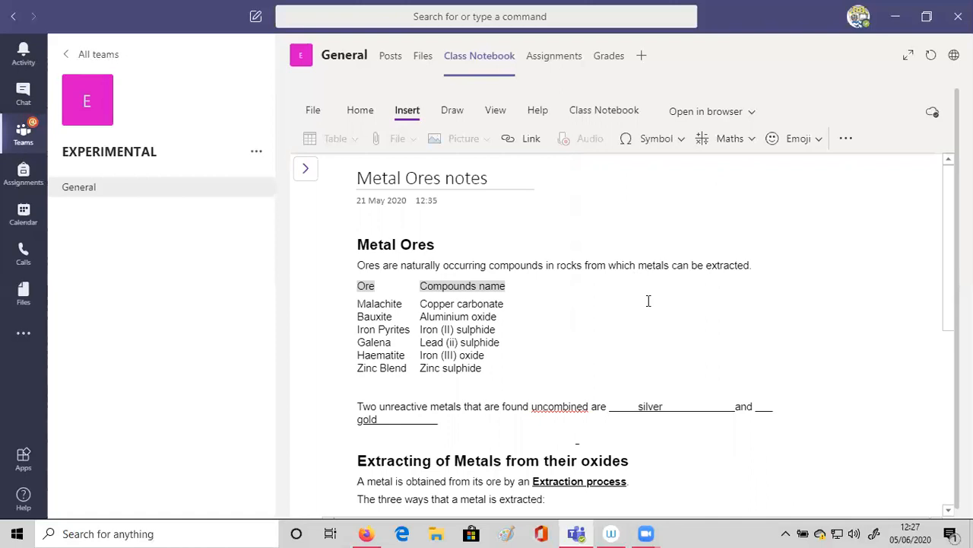
scroll(649, 300, down, 3)
scroll(649, 299, down, 1)
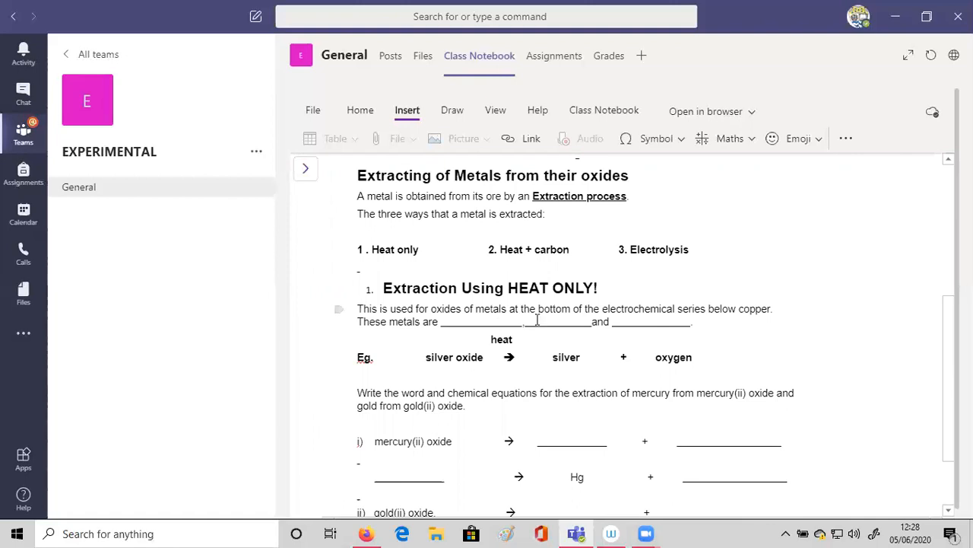
Fill the first blank after "These metals are" with "silver" in blue text and check the page's save status
click(501, 322)
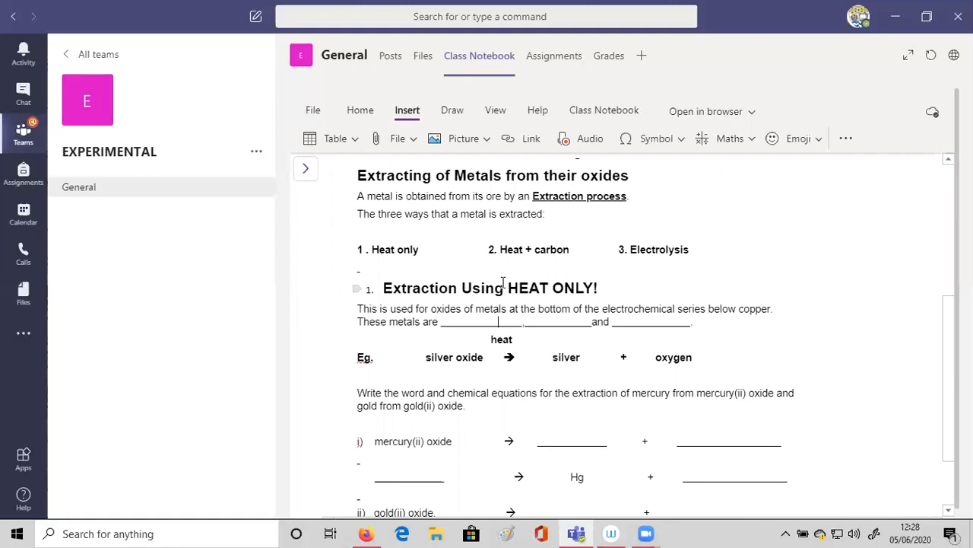
click(360, 112)
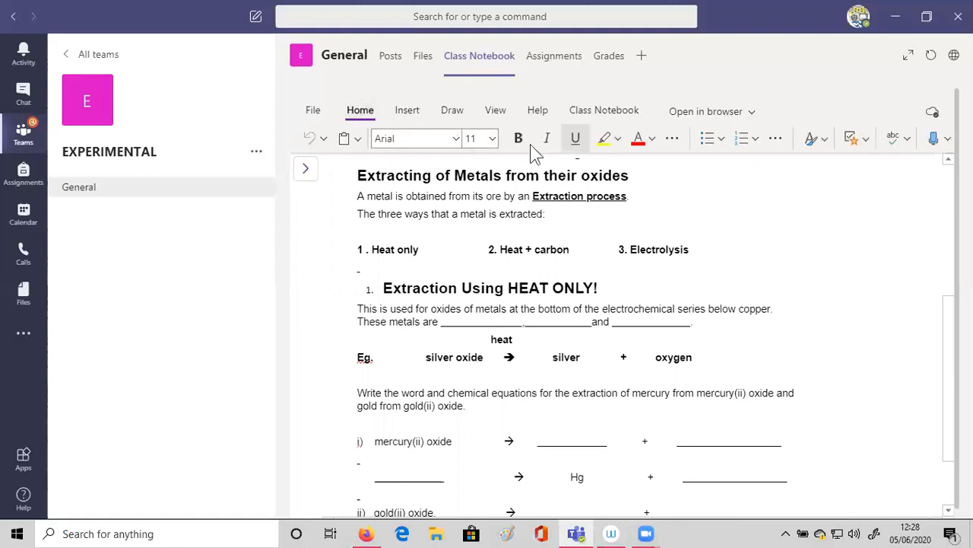
click(648, 141)
click(645, 141)
click(651, 140)
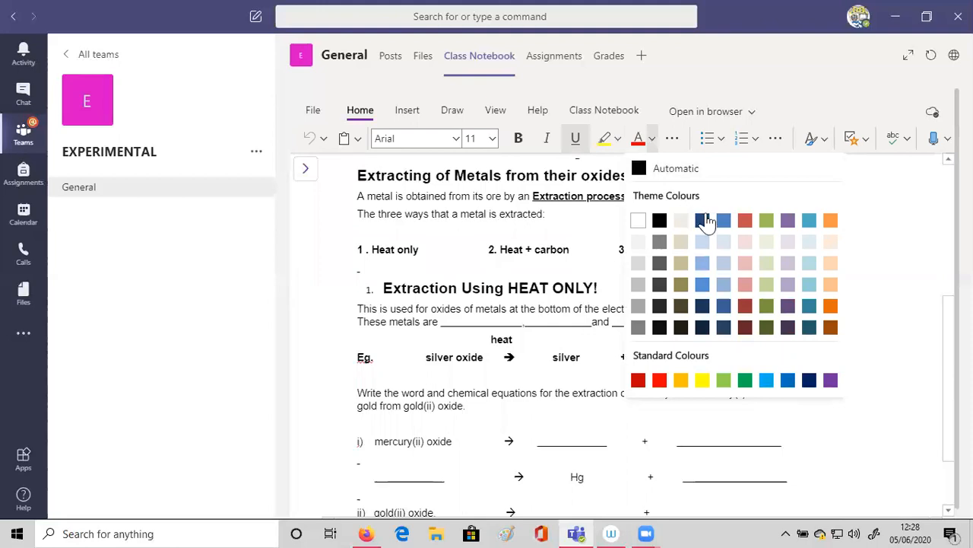
click(702, 285)
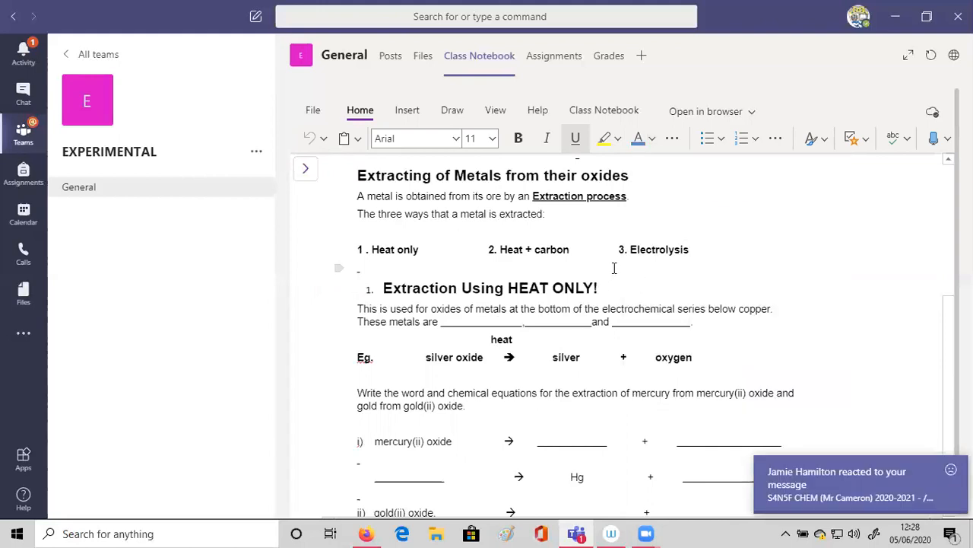
text(silver)
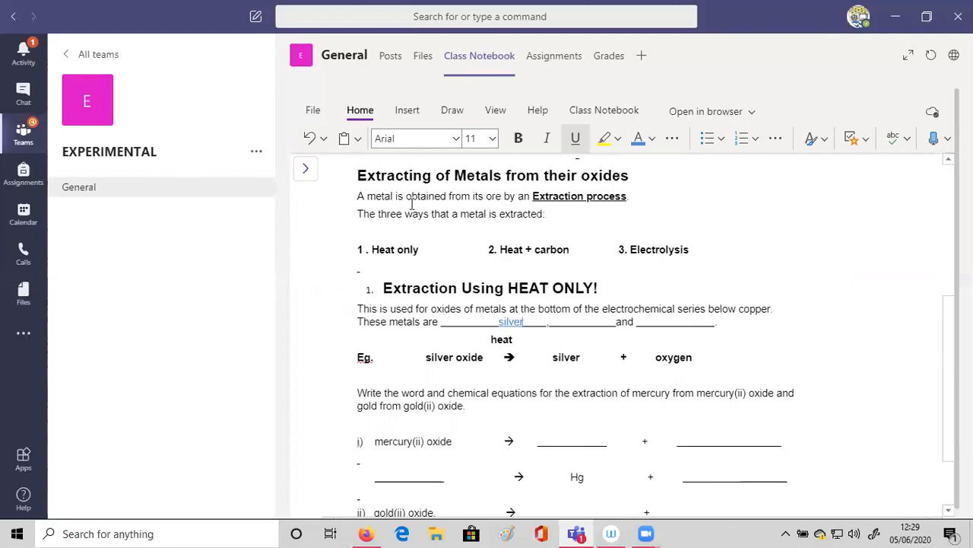
click(934, 114)
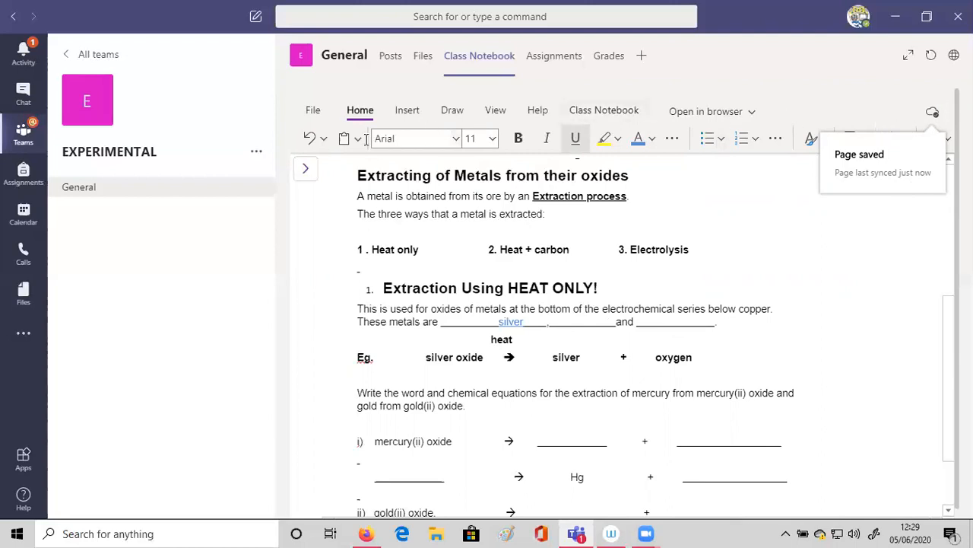
Open the Corrosion and rusting Questions page in Homework and place the cursor in the blank of question a
click(308, 171)
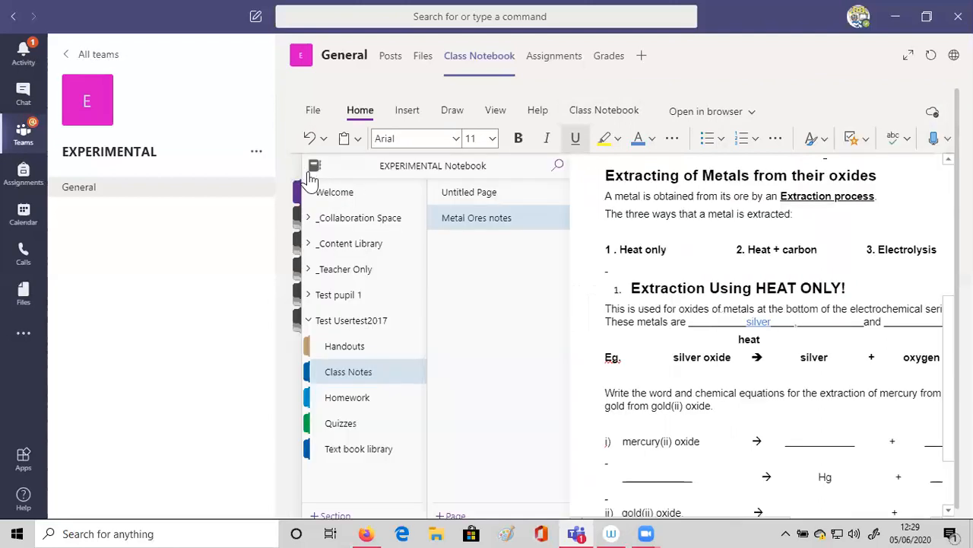
click(366, 407)
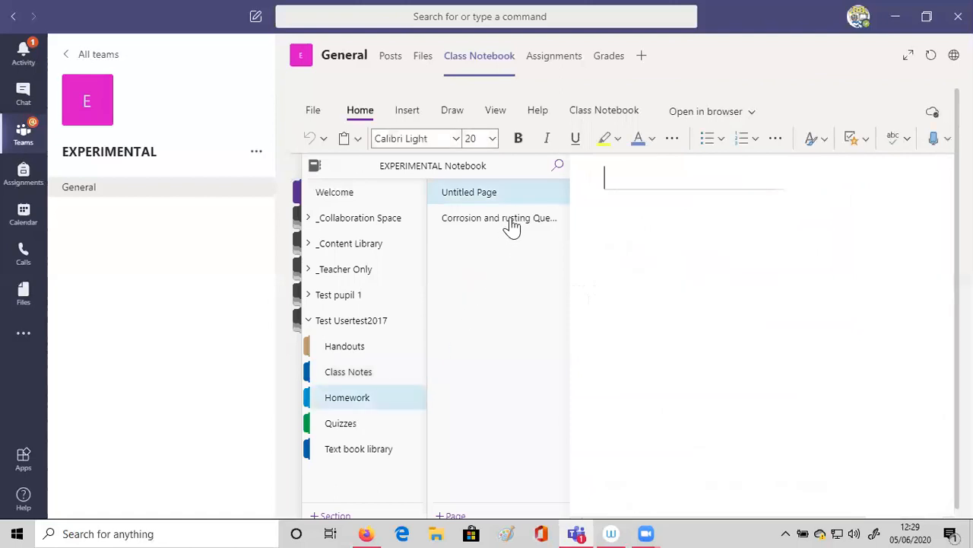
click(512, 223)
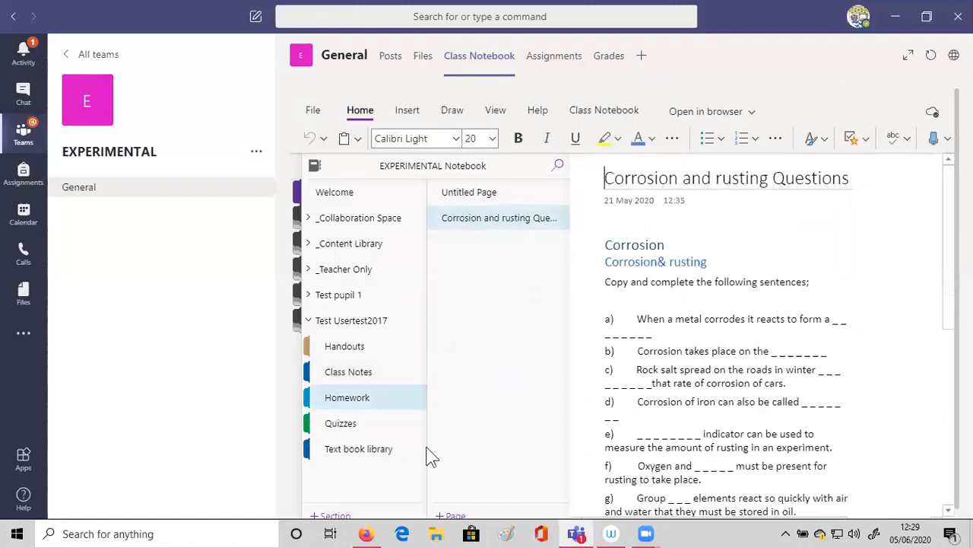
click(632, 334)
click(611, 321)
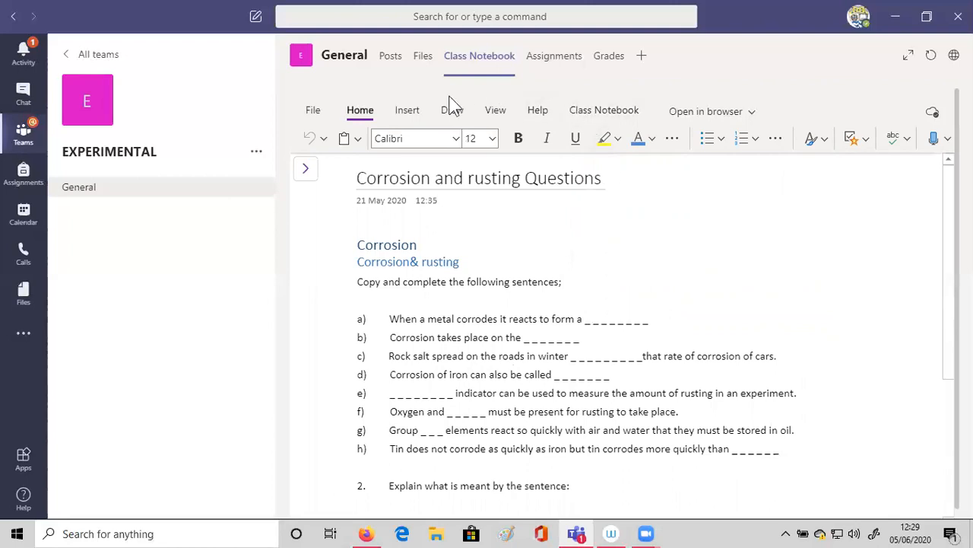
Look at the picture source options and the link dialog for the homework page, leaving without inserting anything
click(407, 112)
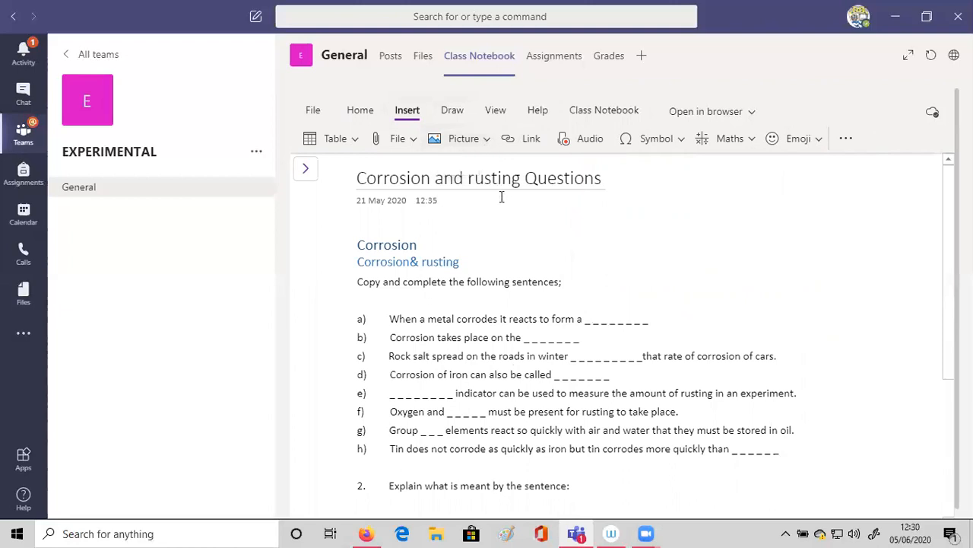
click(484, 143)
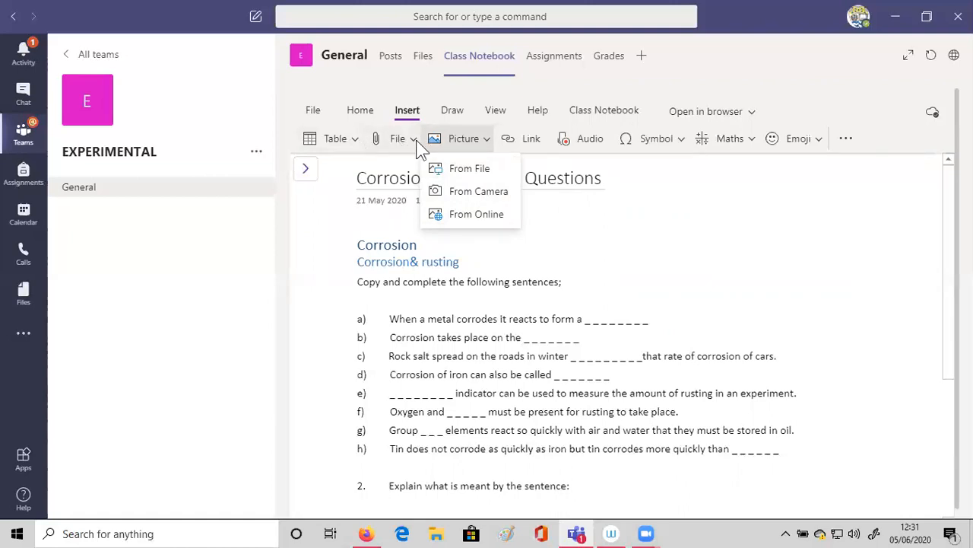
click(531, 145)
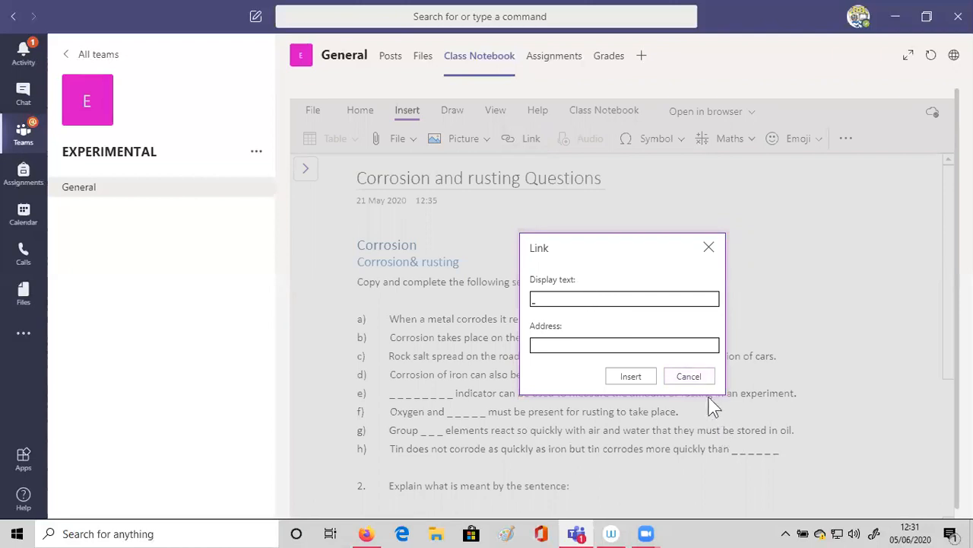
click(689, 376)
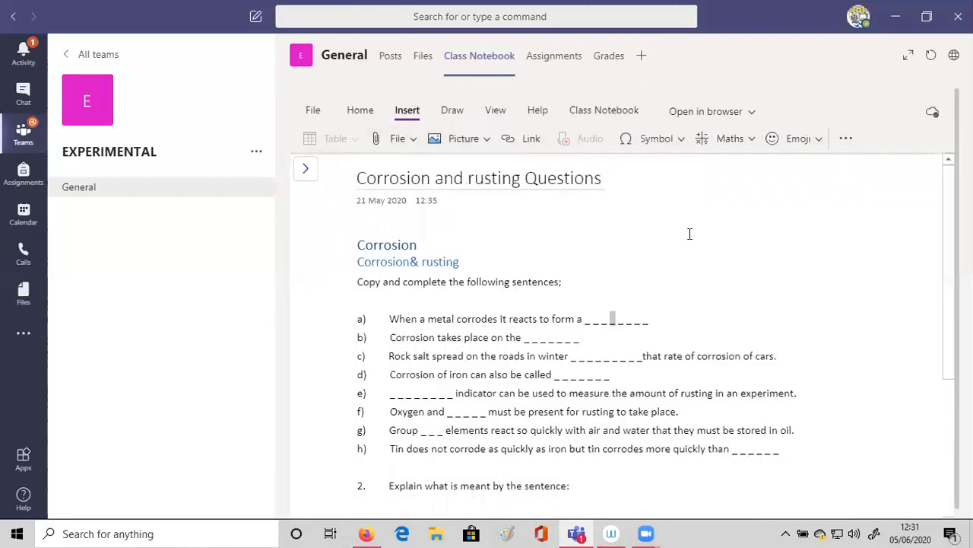
Insert a grinning face emoji at the end of question a
click(661, 312)
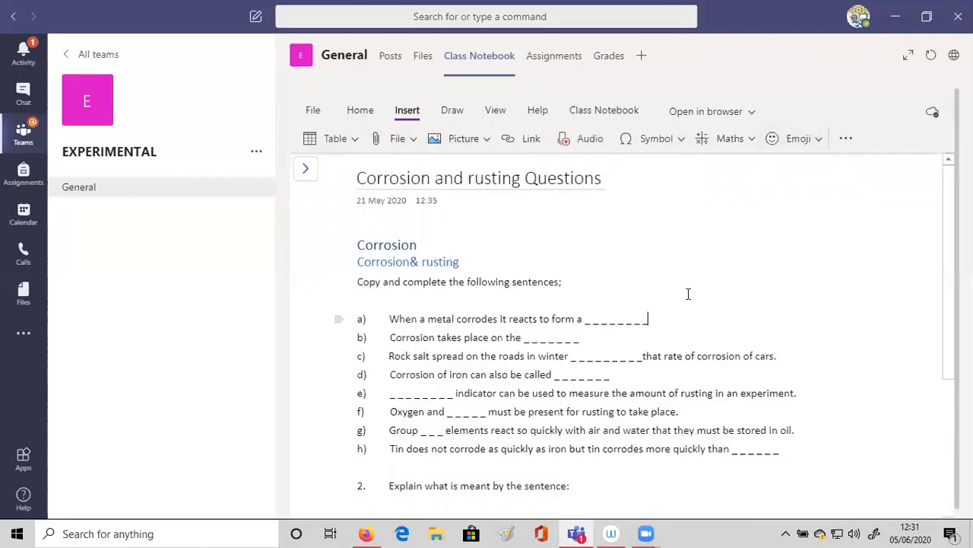
click(818, 142)
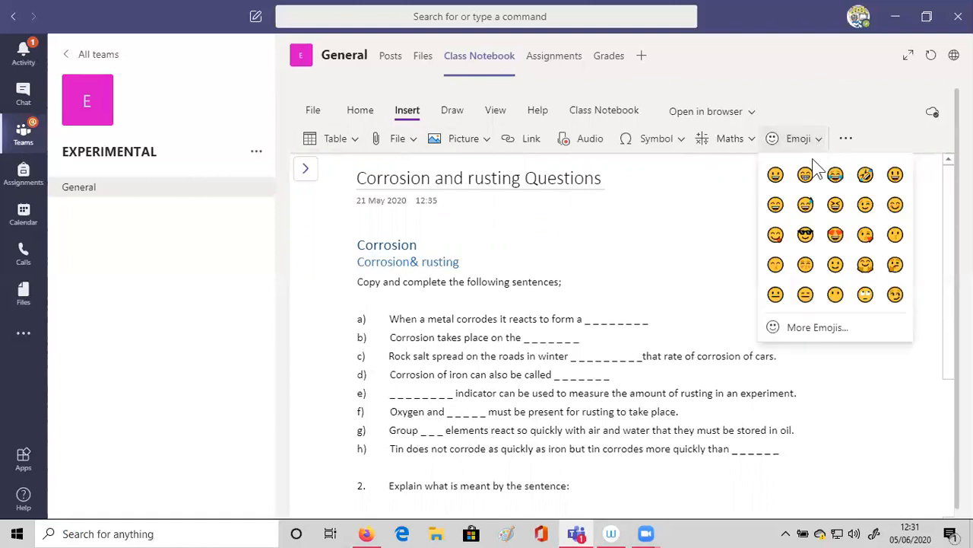
click(777, 175)
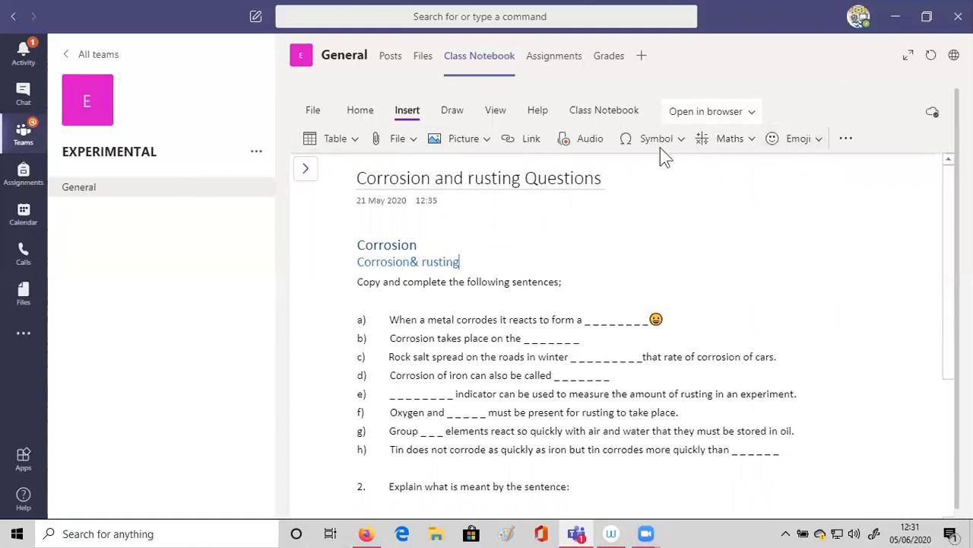
Look through the additional insert options and the drawing tools available for the homework page
click(850, 140)
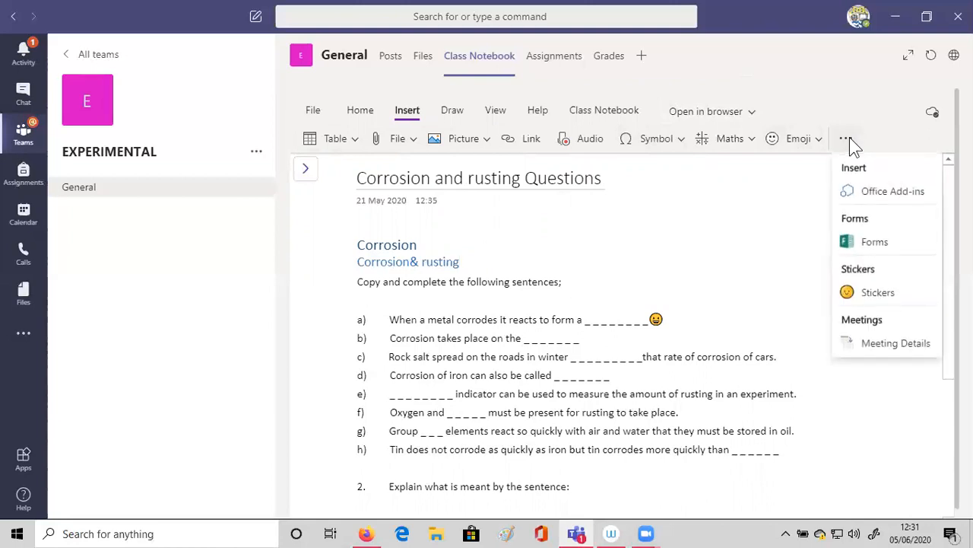
click(779, 218)
click(461, 108)
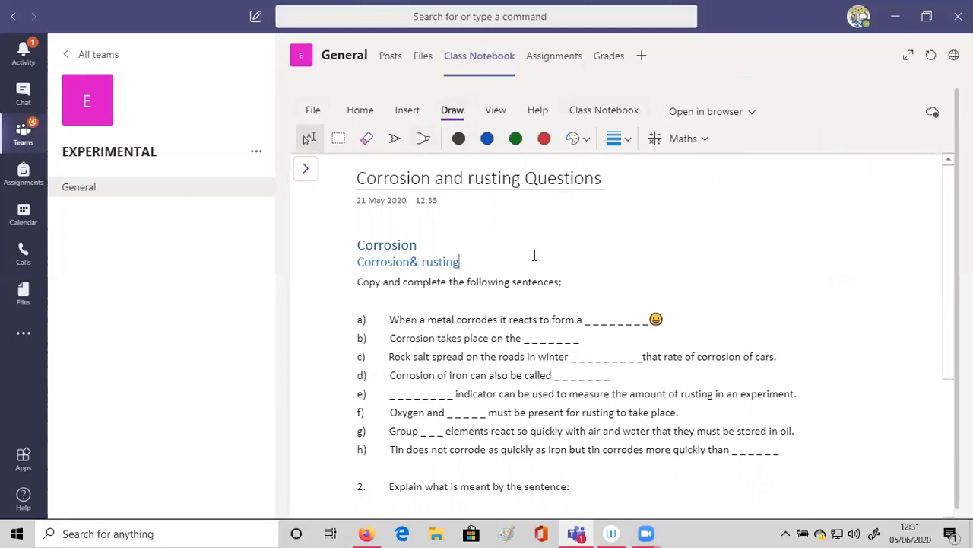
scroll(483, 262, down, 3)
scroll(483, 262, up, 3)
On the Metal Ores notes page in Class Notes, delete the word "Copper" from the Malachite row
click(305, 171)
click(344, 374)
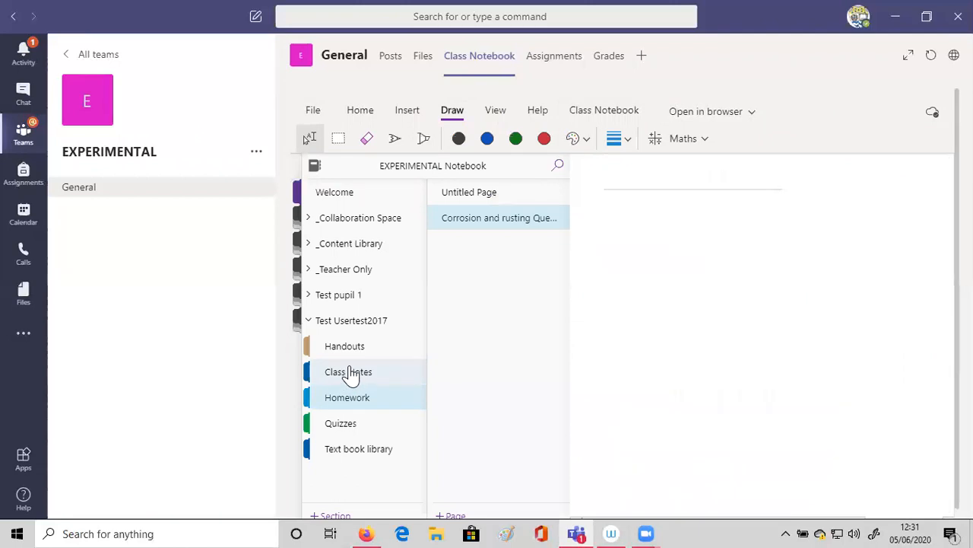
click(482, 219)
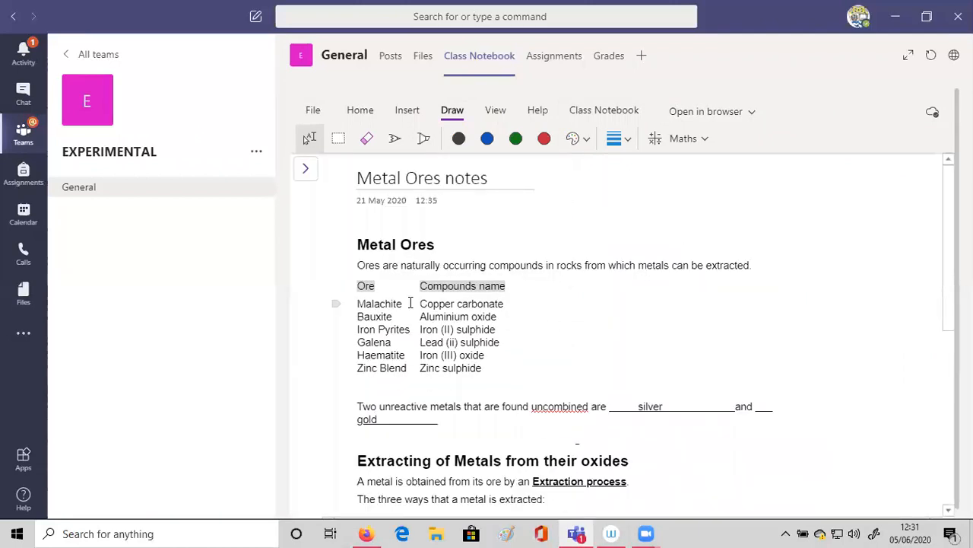
double_click(422, 304)
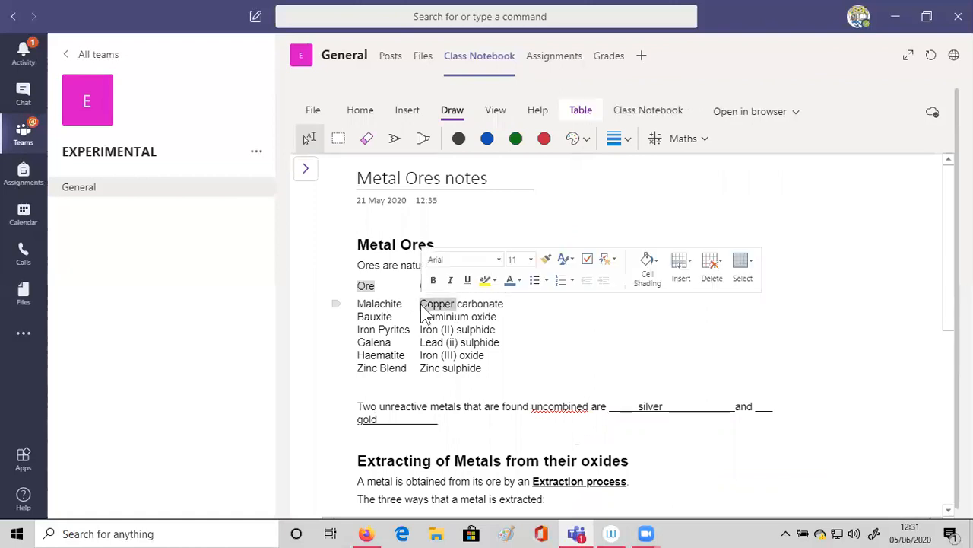
double_click(424, 305)
key(Delete)
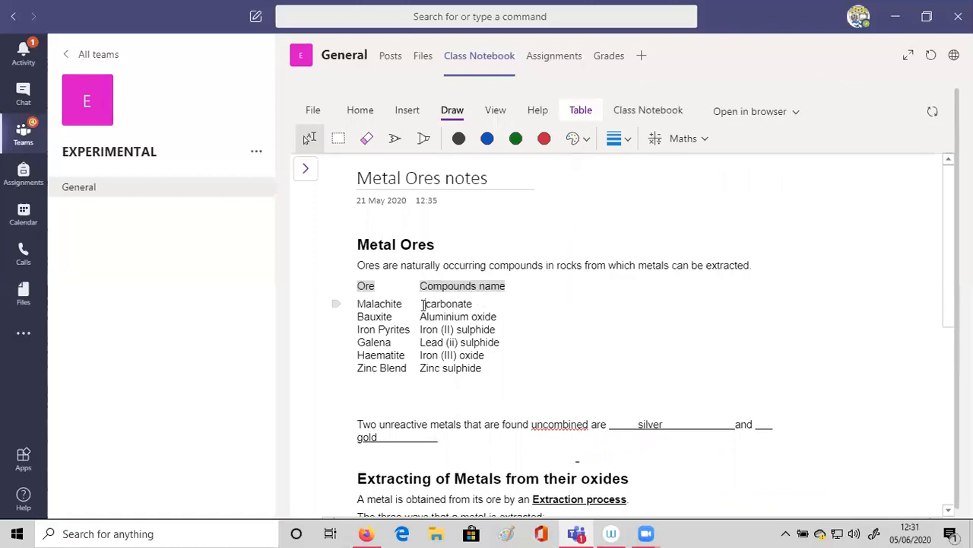
Restore the deleted word "Copper" and shift the Malachite, Bauxite and Iron Pyrites compound names away from their ores to leave a matching gap
key(ctrl+z)
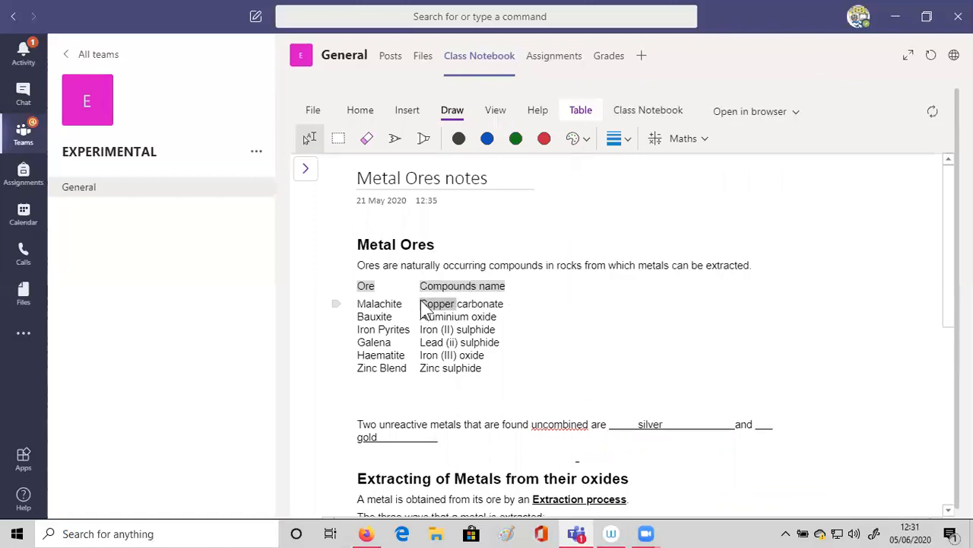
click(429, 309)
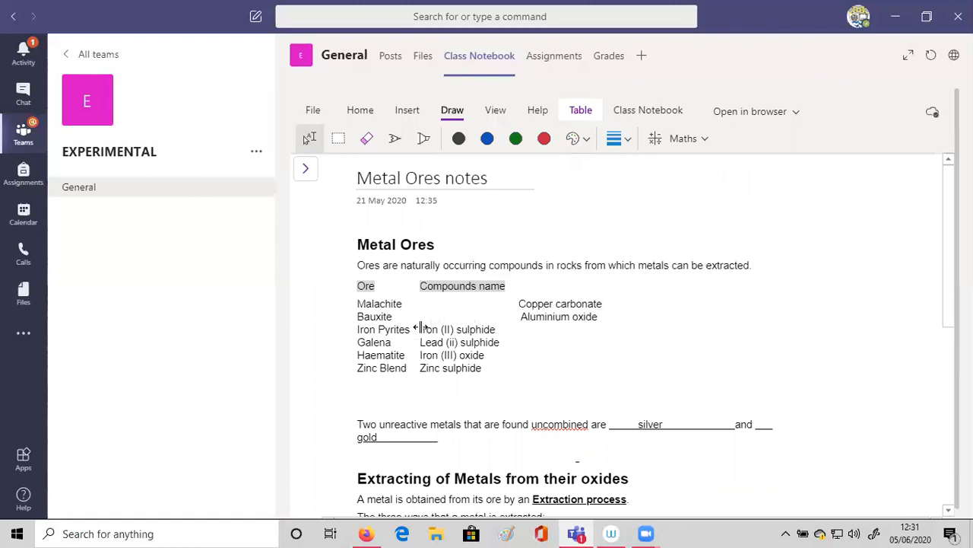
click(423, 330)
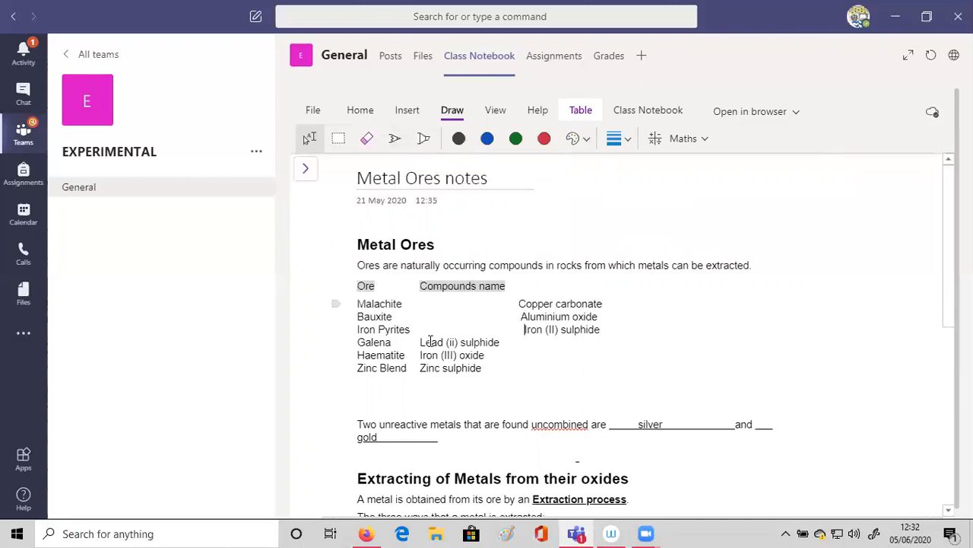
Draw blue pen lines matching the upper ores to the spaced-out compound names, and erase them again
click(394, 135)
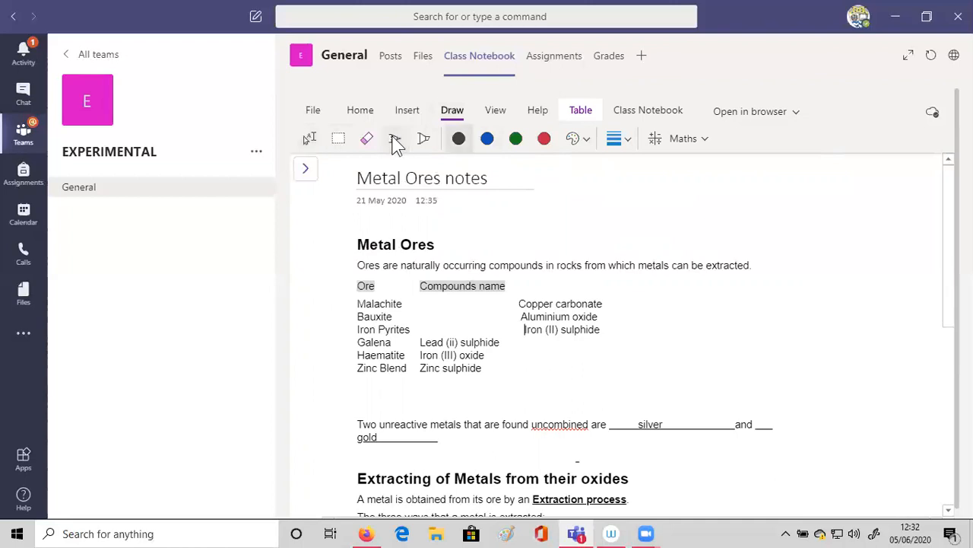
click(487, 139)
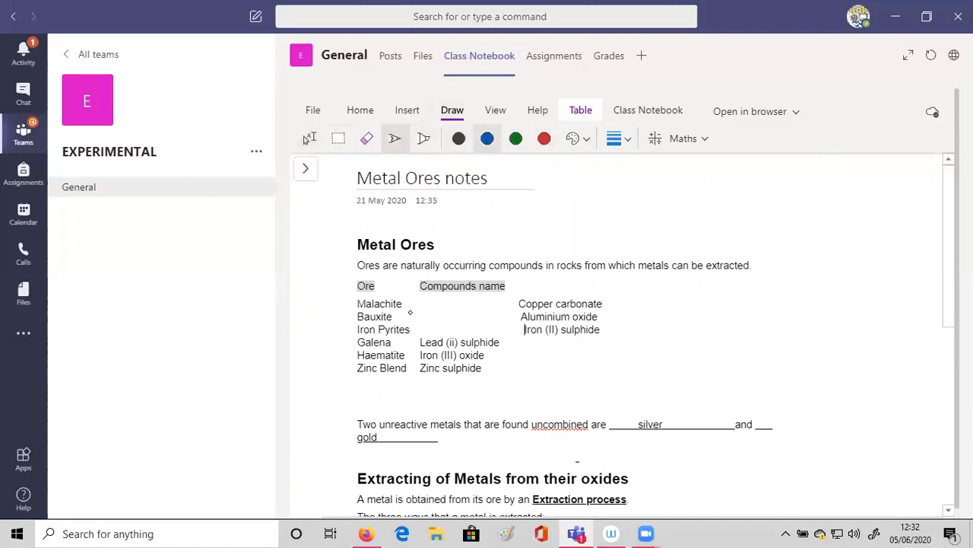
mouse_move(417, 303)
mouse_down()
mouse_move(467, 314)
mouse_move(443, 304)
mouse_up()
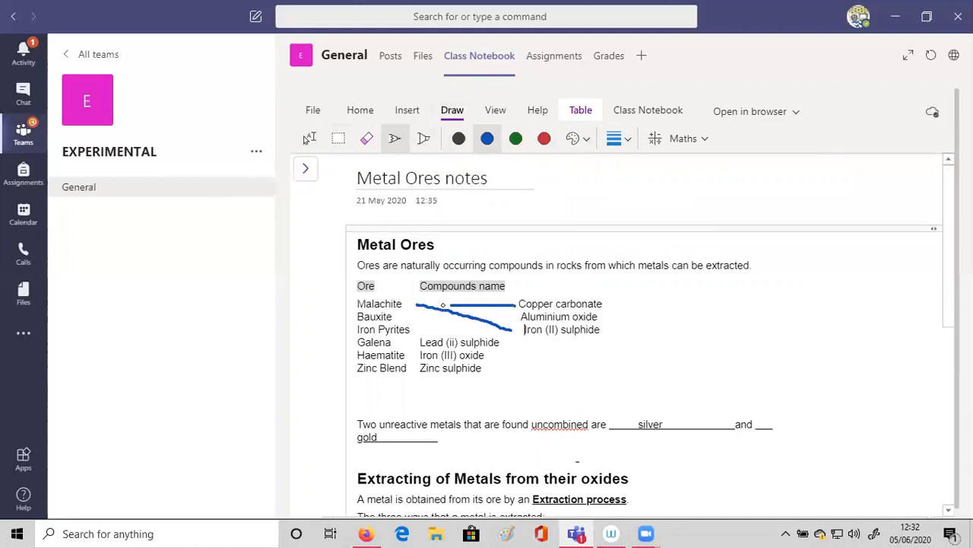
drag(514, 312, 427, 329)
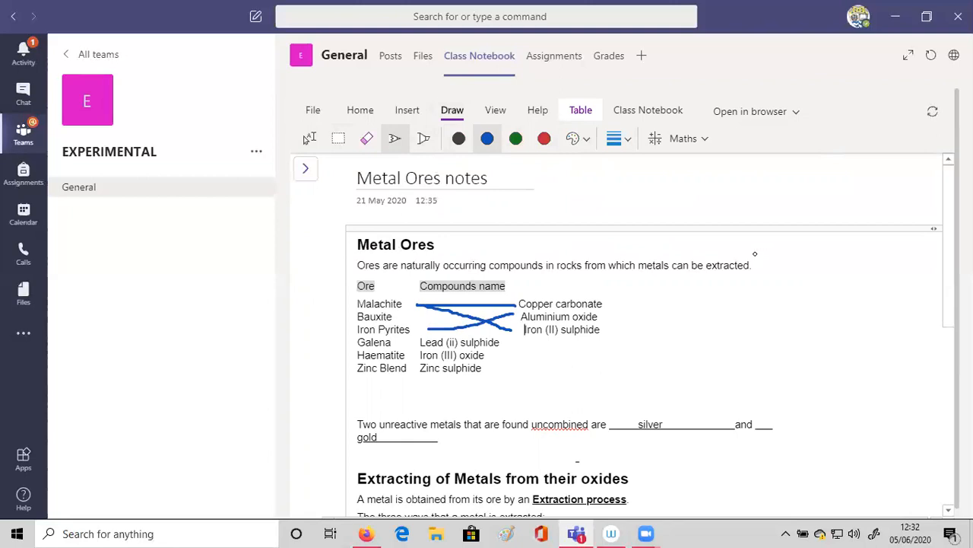
click(367, 137)
drag(504, 304, 498, 317)
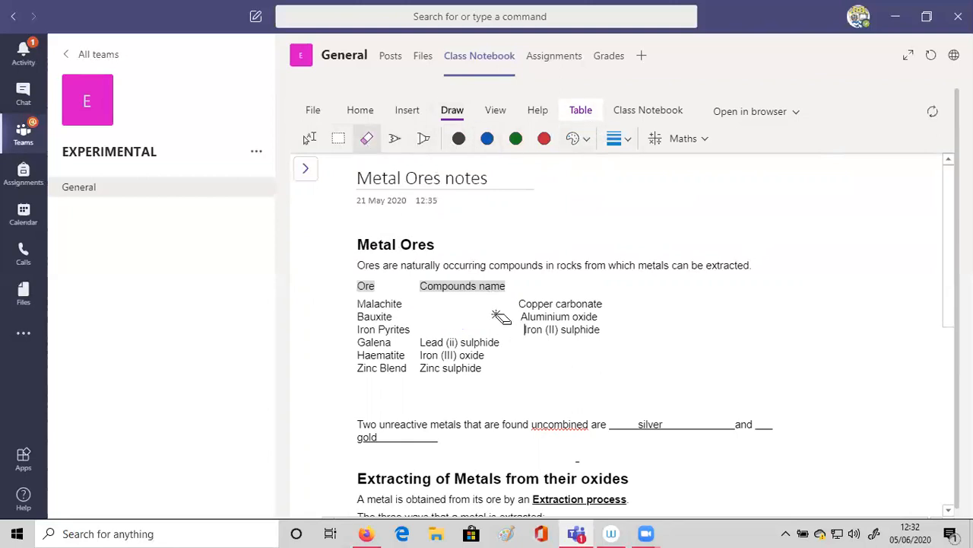
Open the Challenging calculation page in the Collaboration Space section and show it without the notebook navigation
click(306, 171)
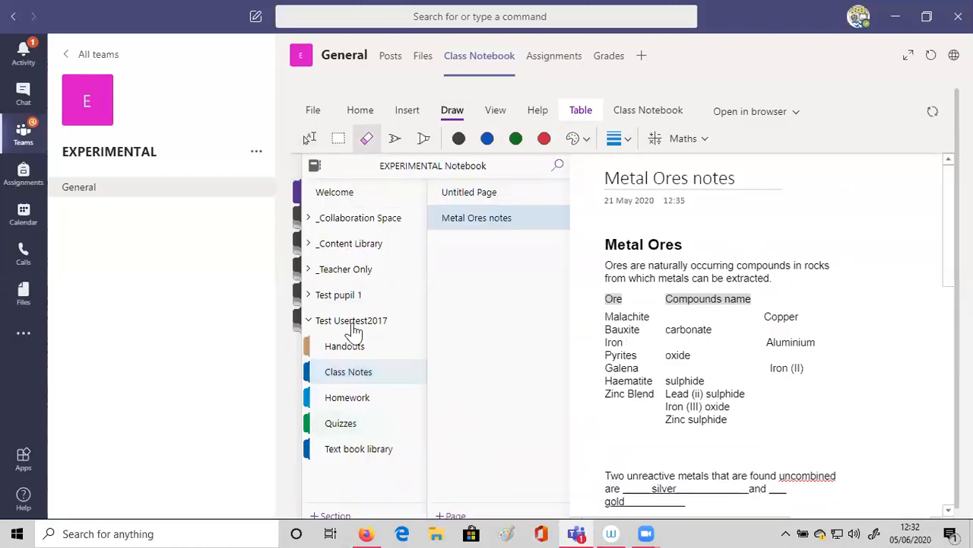
click(361, 226)
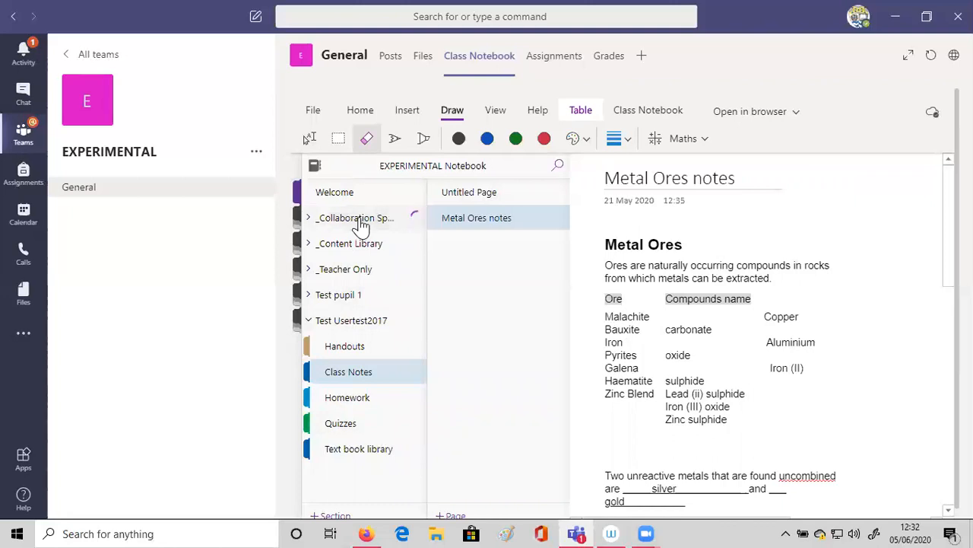
click(361, 244)
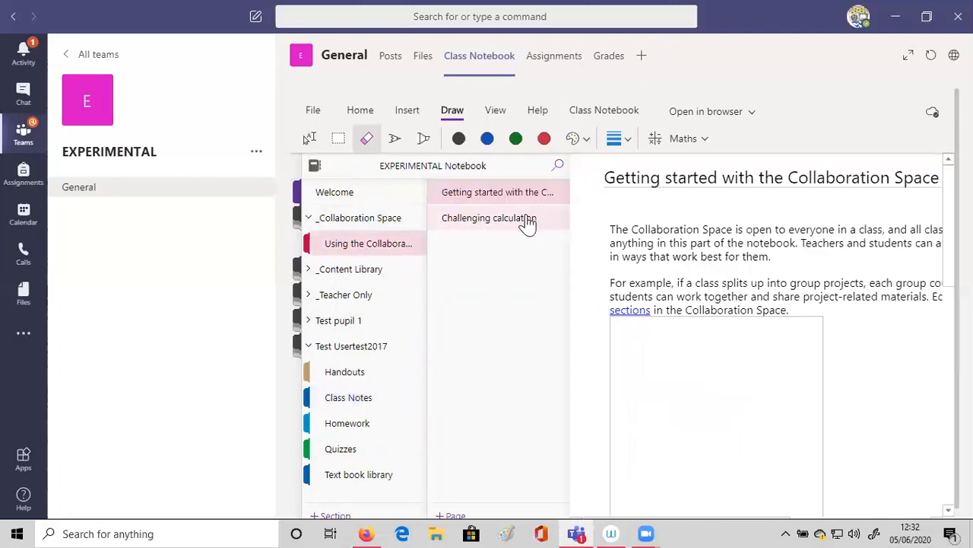
click(527, 219)
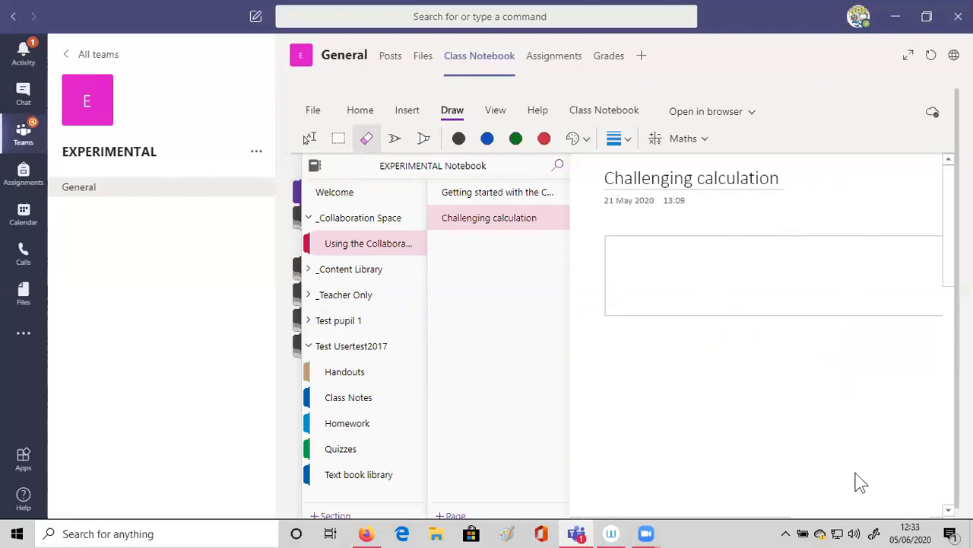
click(770, 442)
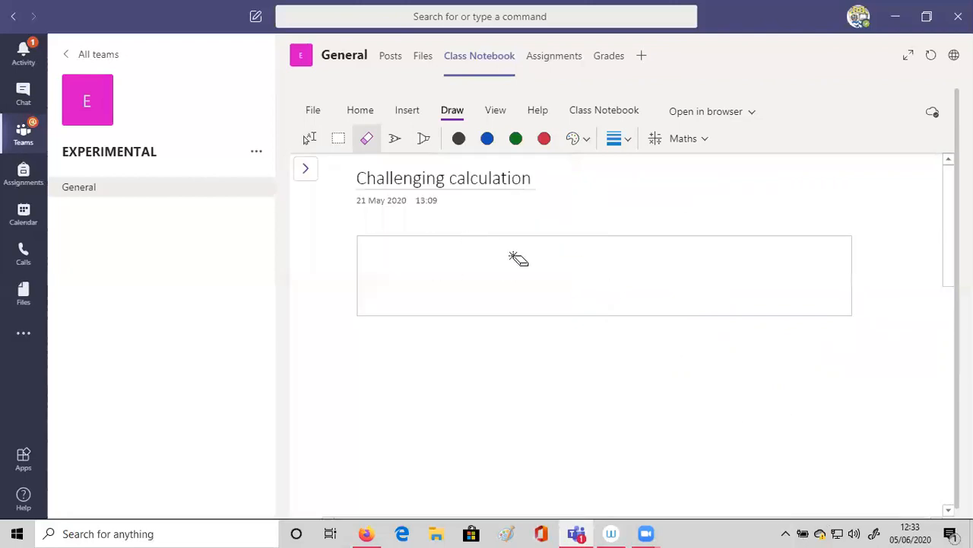
Switch from the eraser to the text selection tool on the Challenging calculation page and bring up the text formatting options
click(353, 113)
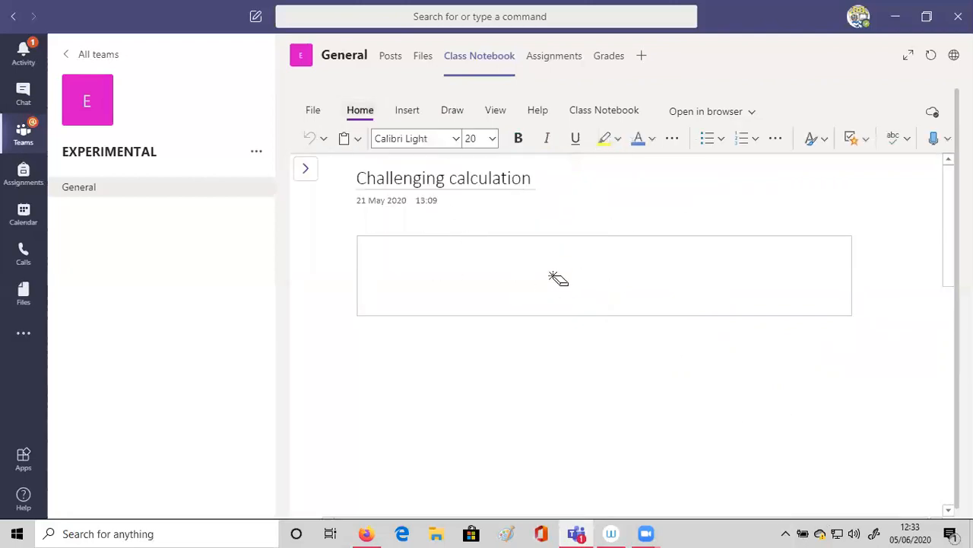
click(460, 112)
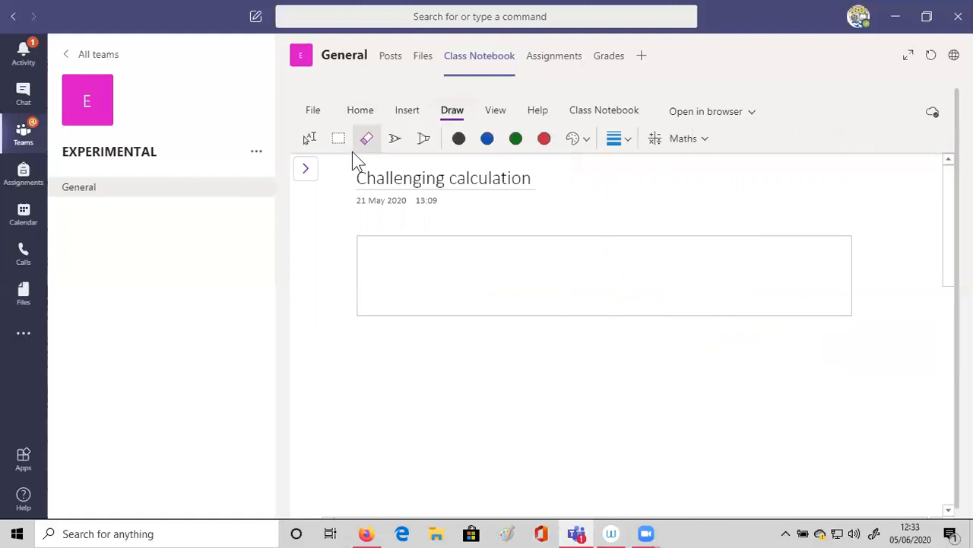
click(320, 148)
click(363, 116)
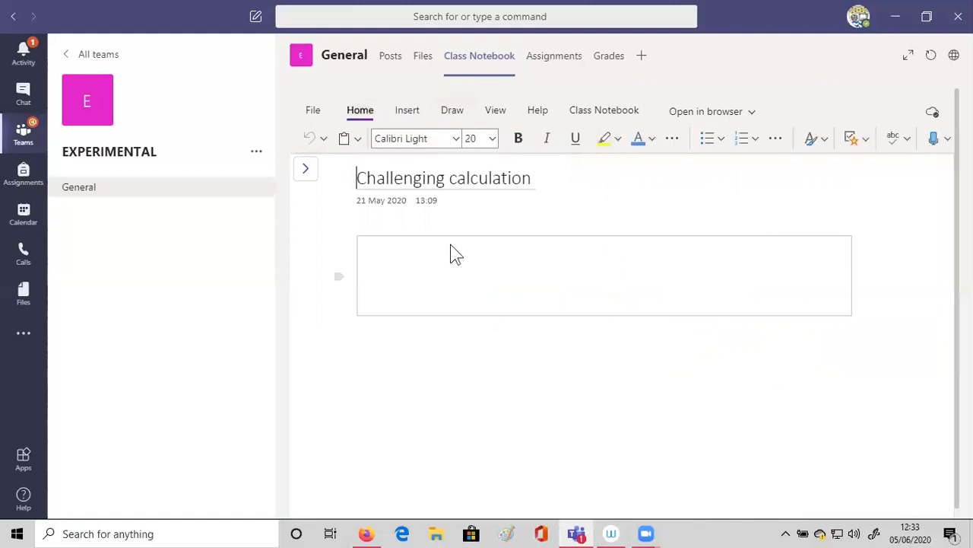
Expand the Content Library in the notebook navigation and open the Worksheets or info page in the student's Handouts
click(305, 173)
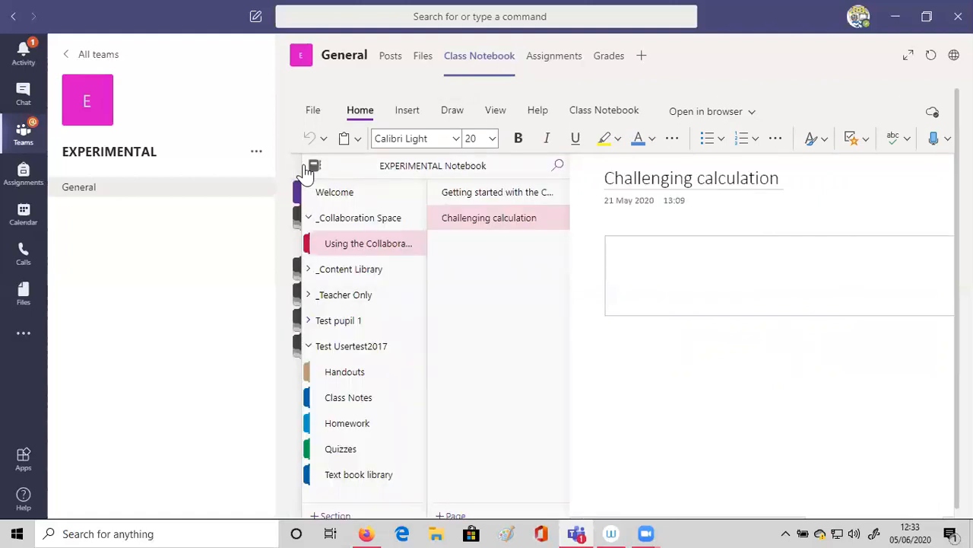
click(370, 271)
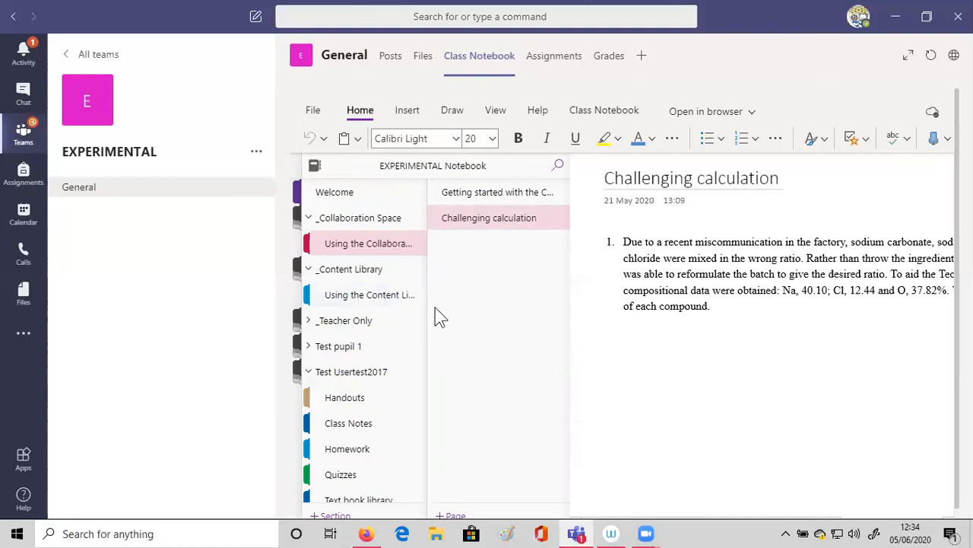
click(352, 404)
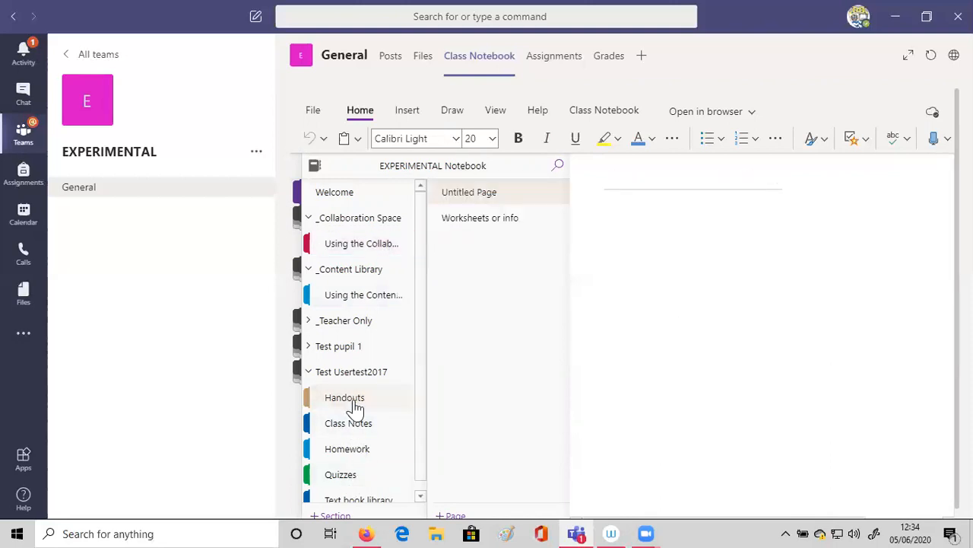
click(506, 221)
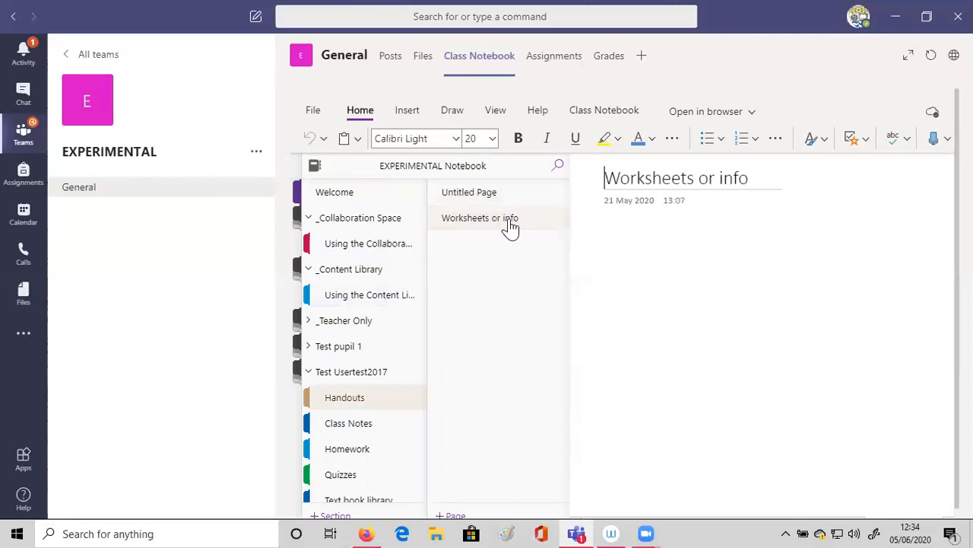
Open the Metal Ores notes page in the student's Class Notes
click(355, 428)
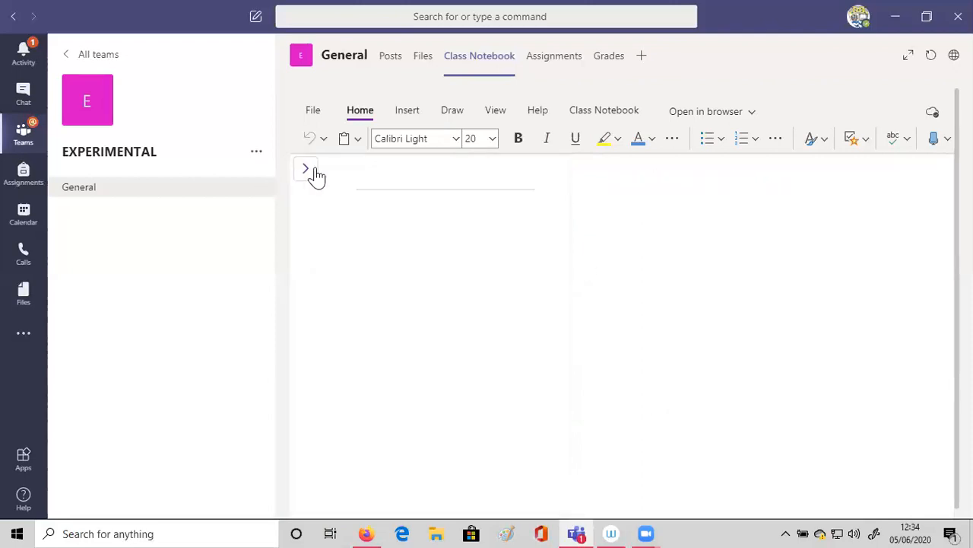
click(309, 169)
click(453, 220)
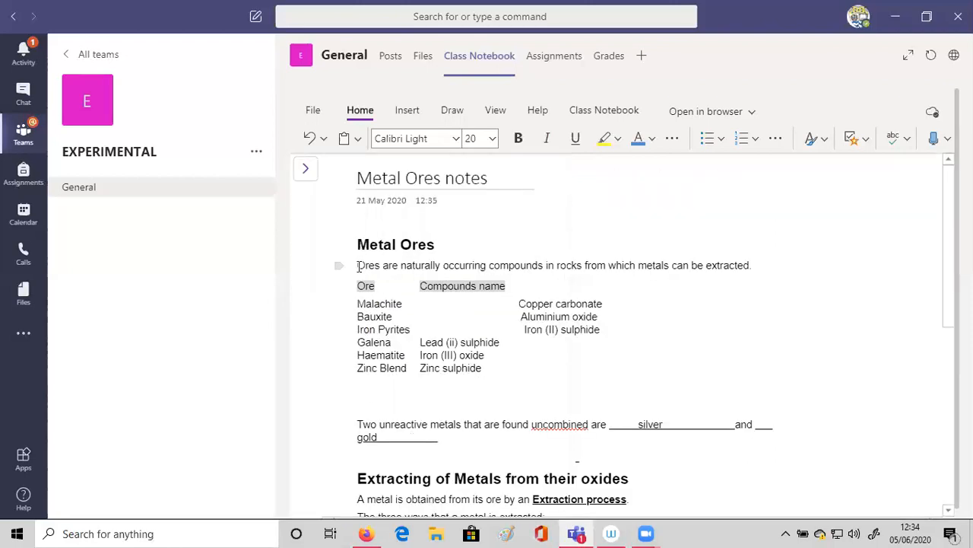
Select the sentence under the Metal Ores heading, listen to the page in Immersive Reader, pause the reading and return to the page
click(522, 116)
click(498, 118)
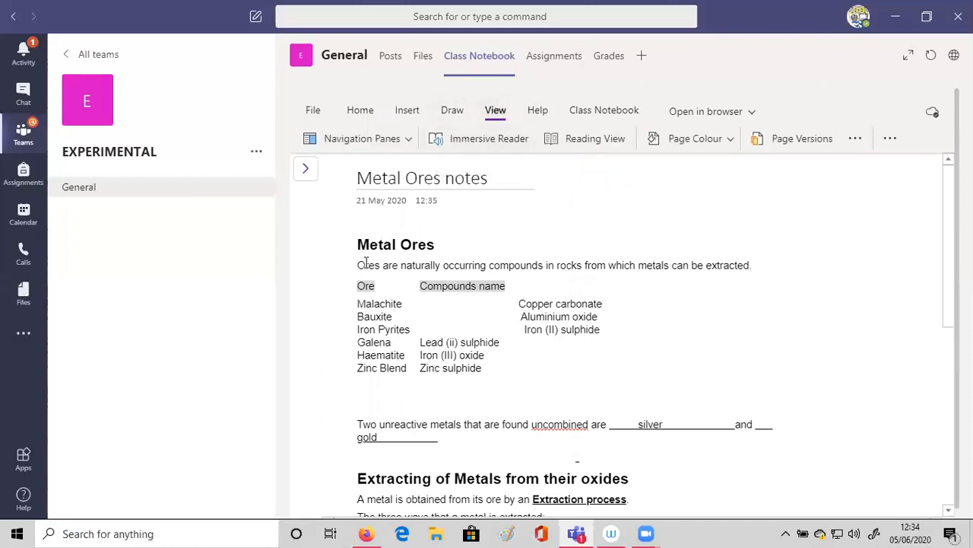
mouse_move(353, 265)
mouse_down()
mouse_move(613, 255)
mouse_move(763, 270)
mouse_up()
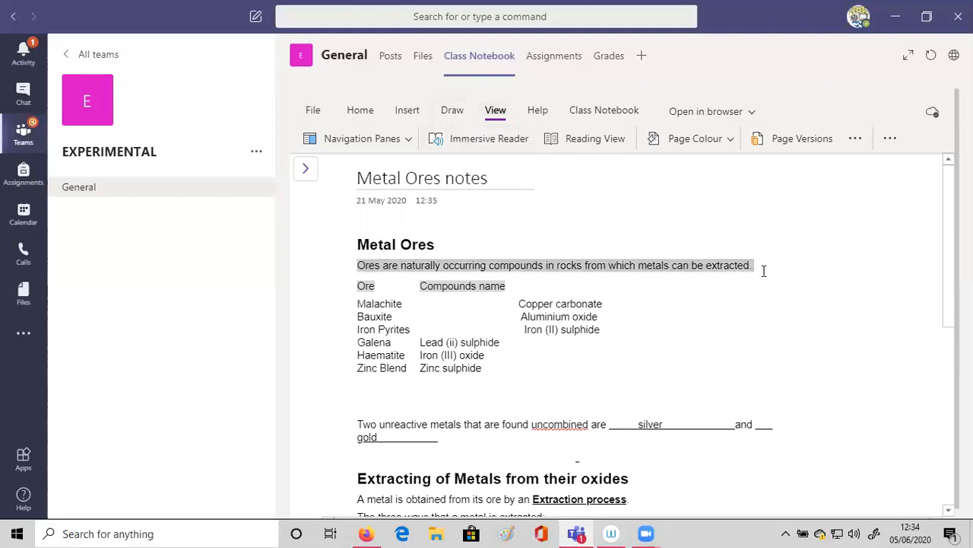
click(454, 140)
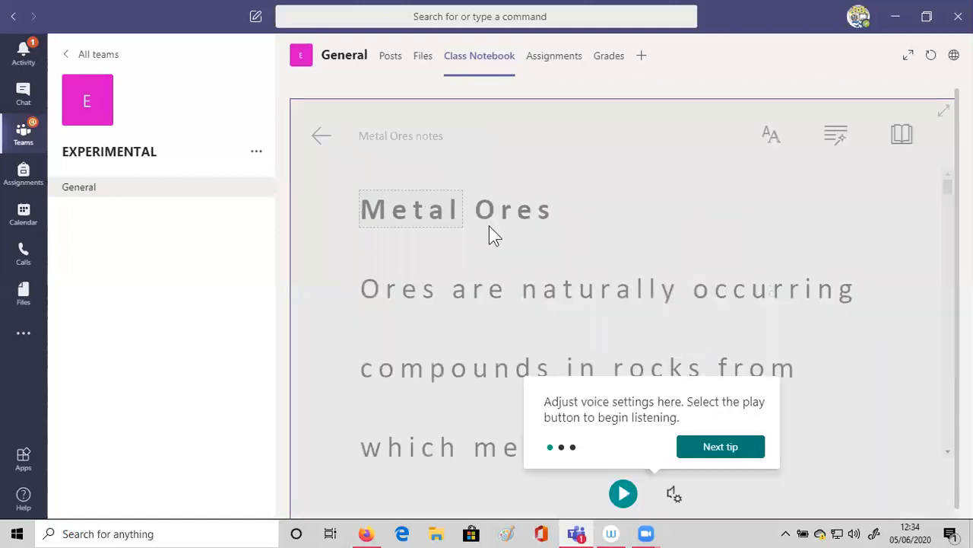
click(623, 495)
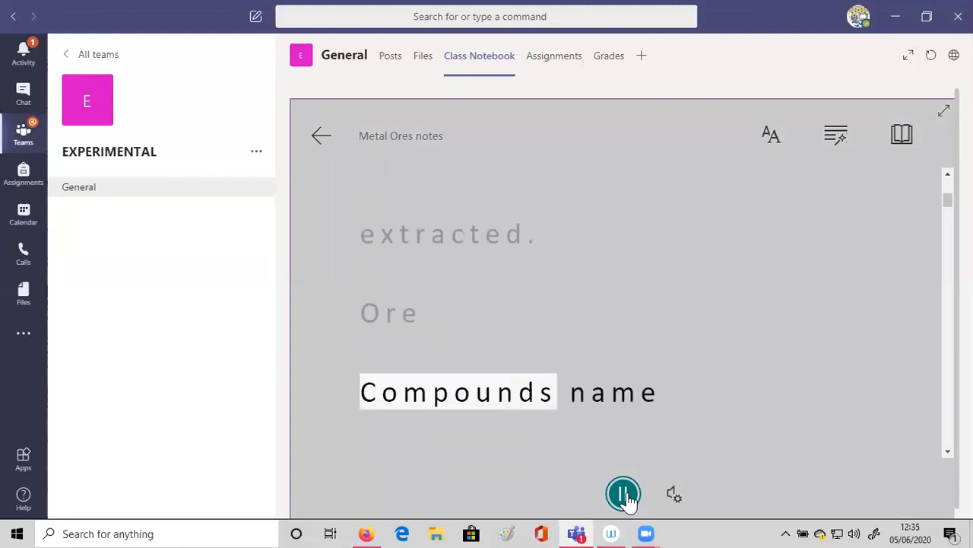
click(623, 494)
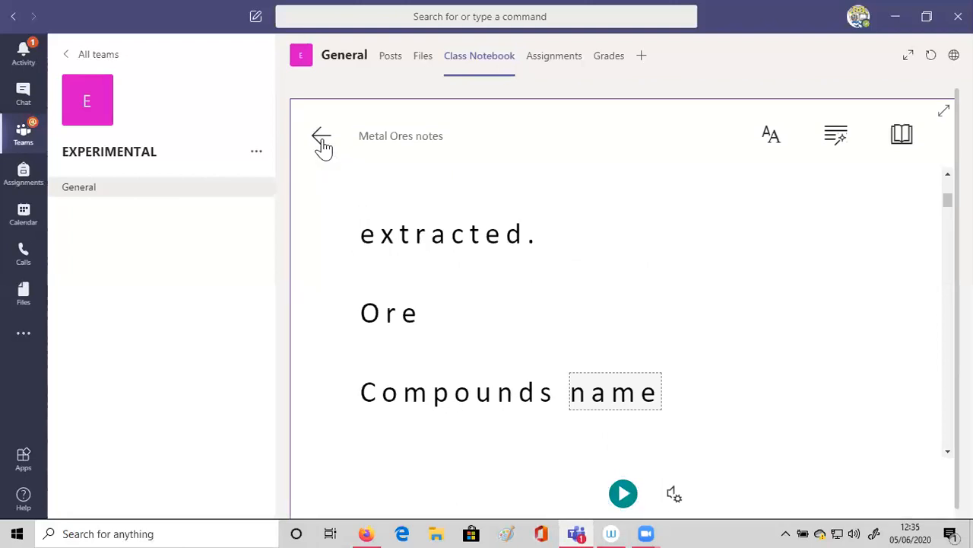
click(322, 145)
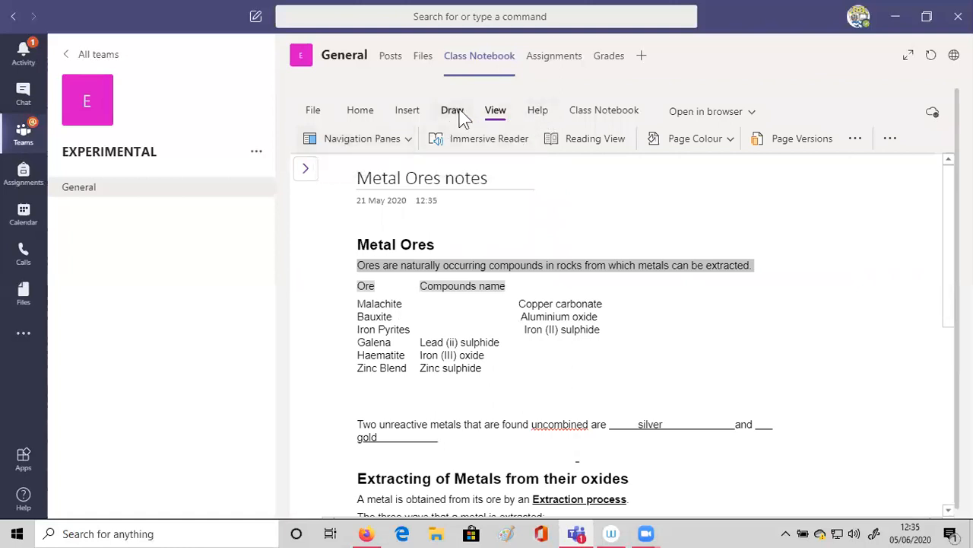
Look at the help options and the notebook's file information, and return to the page with the notebook navigation shown
click(535, 111)
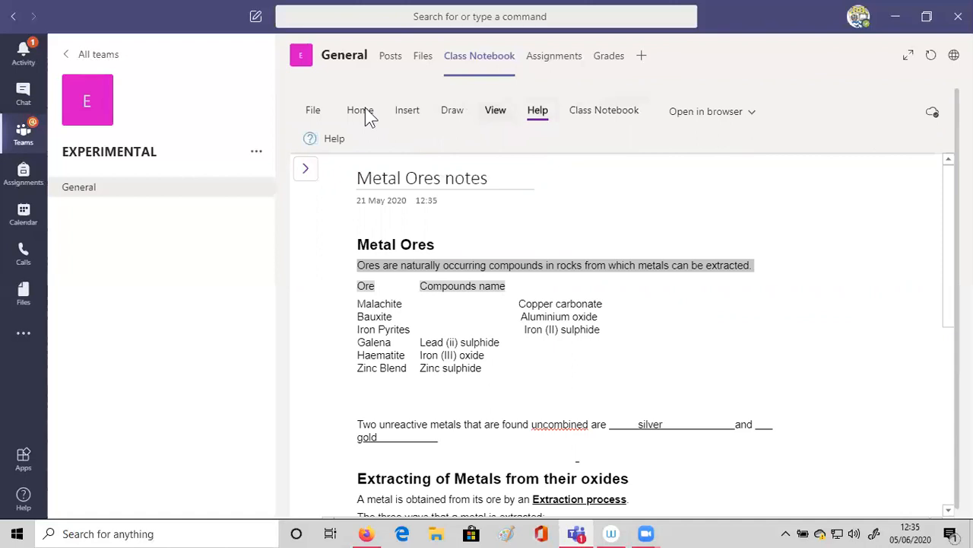
click(322, 111)
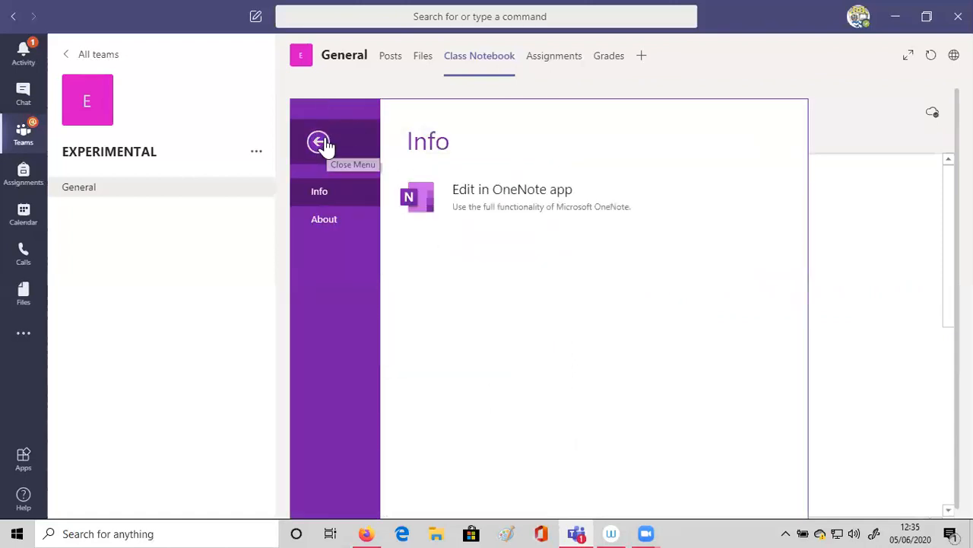
click(319, 141)
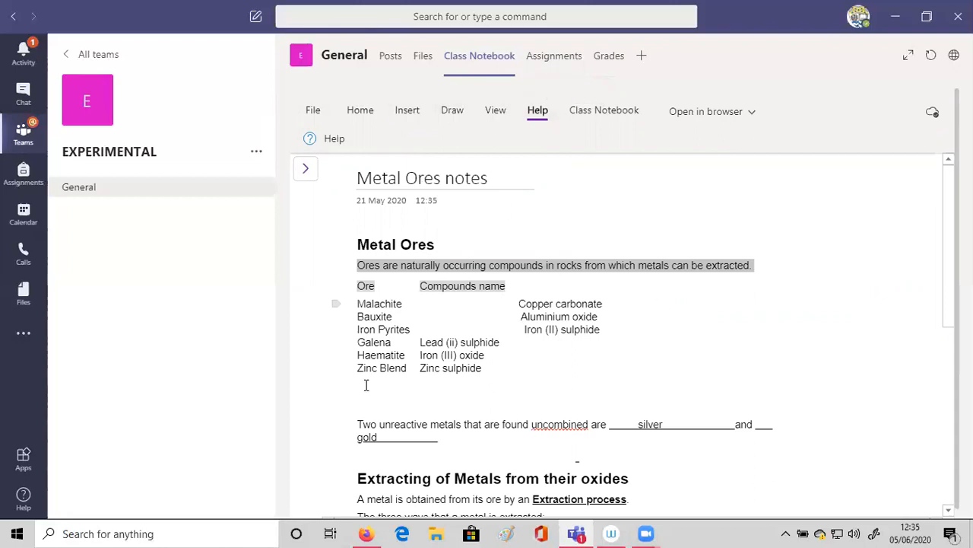
click(309, 180)
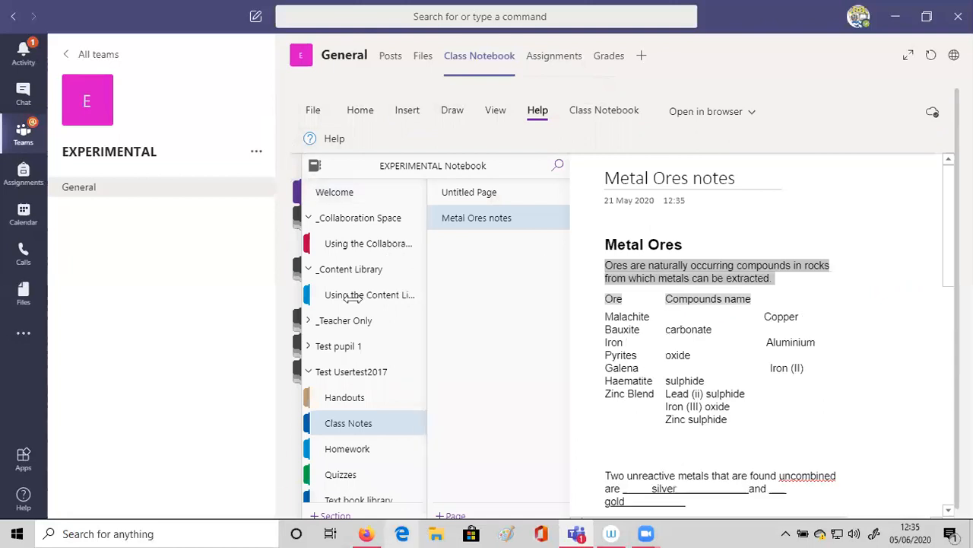